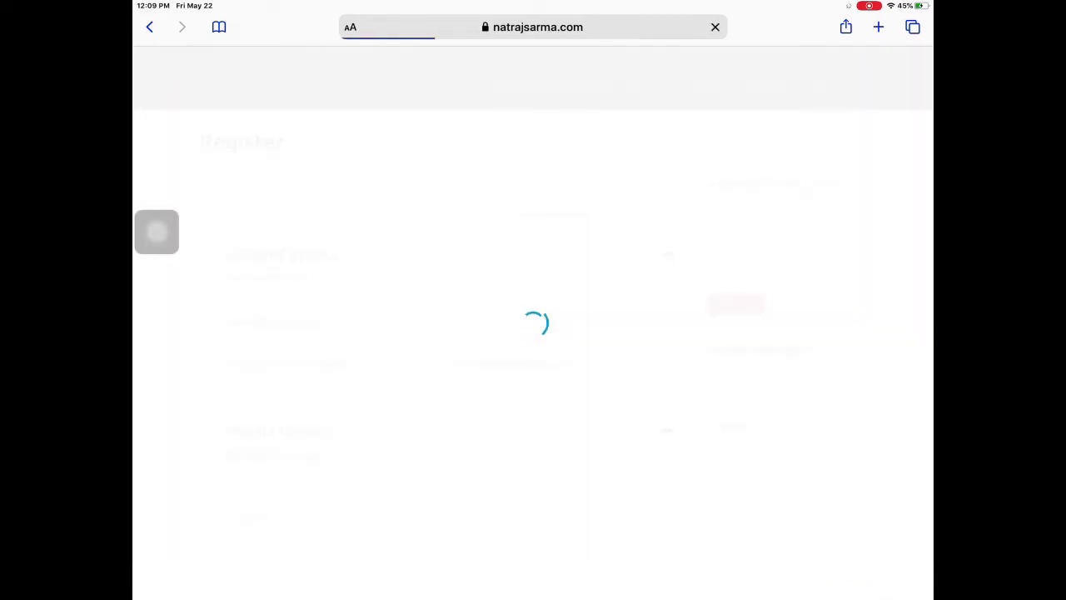
# Enter the account username and pick the suggested email address on the registration form
pyautogui.click(449, 296)
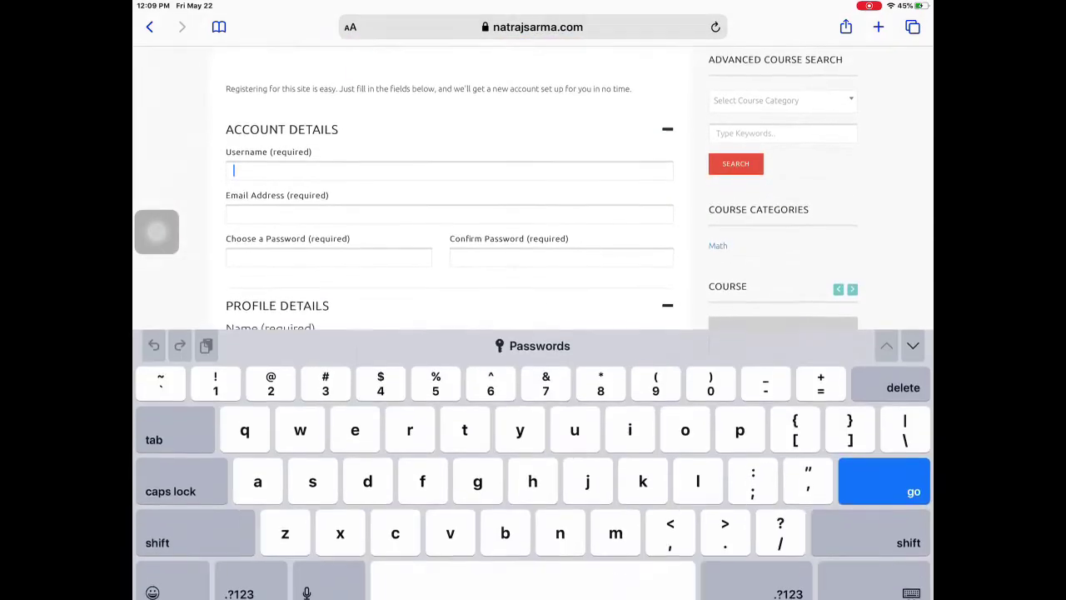
pyautogui.write('a')
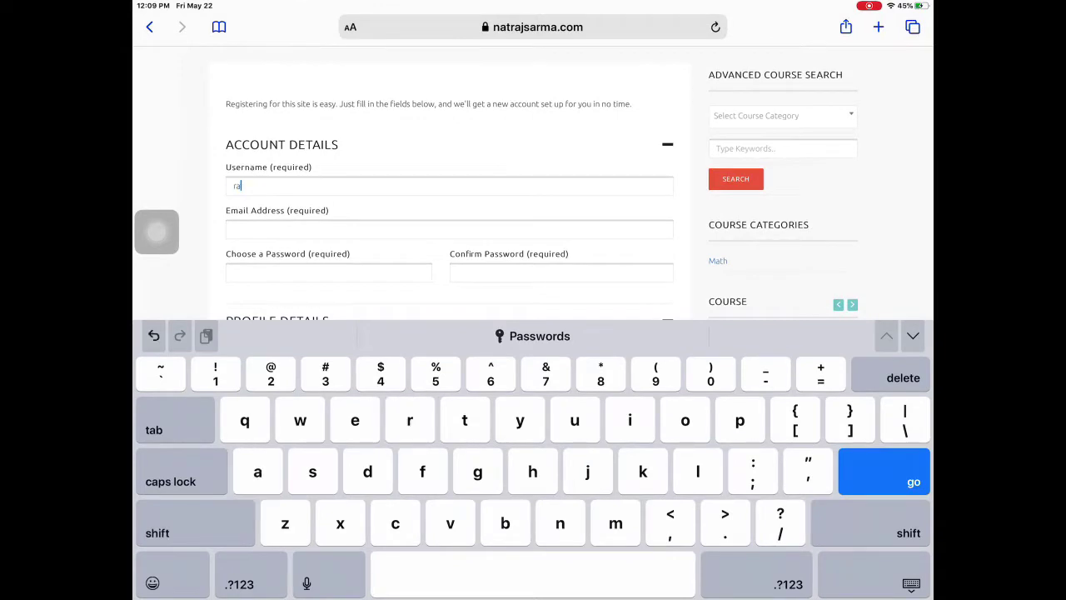
pyautogui.write('jalak')
pyautogui.write('shmi')
pyautogui.write('12')
pyautogui.press('Tab')
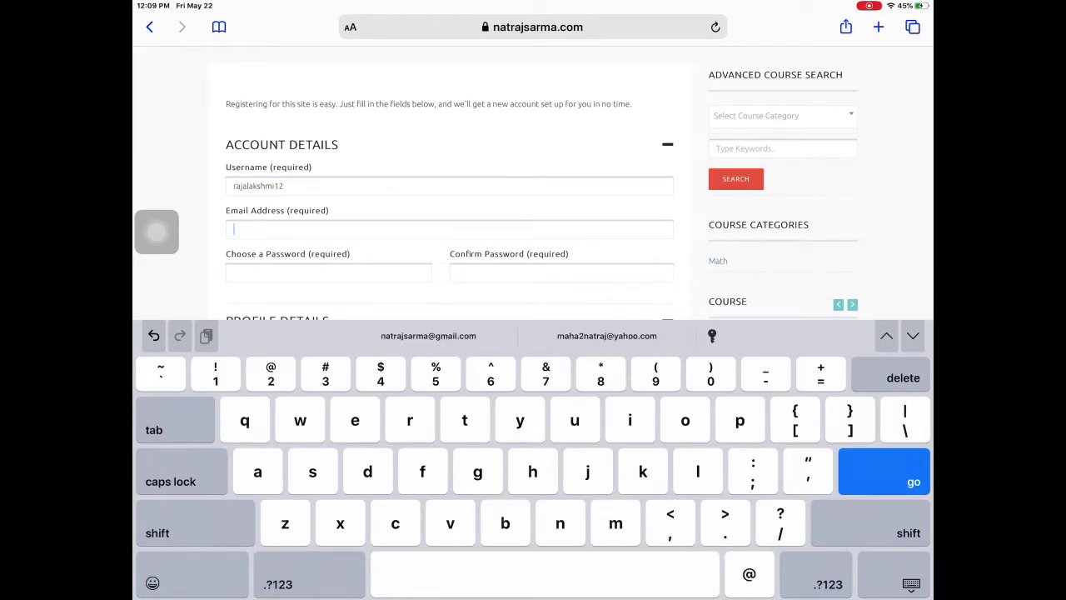
pyautogui.write('ra')
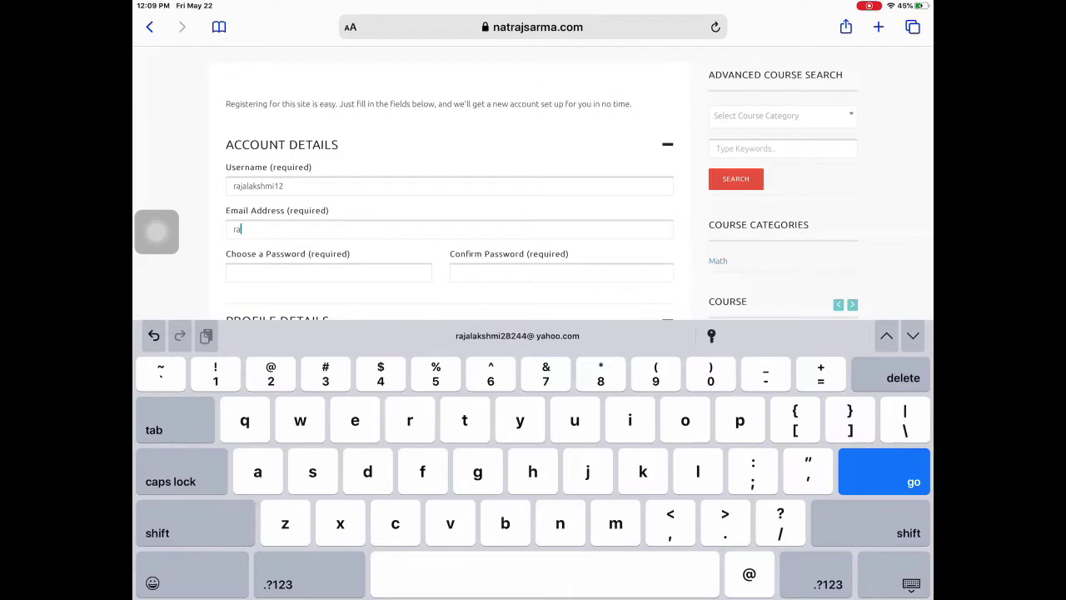
pyautogui.write('jalaks')
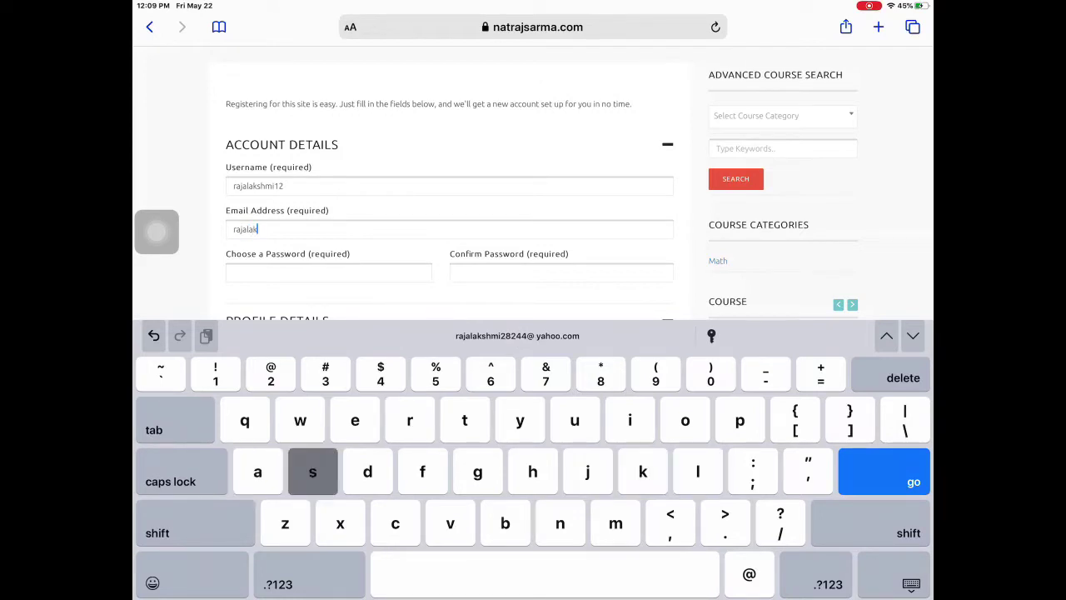
pyautogui.write('hmi')
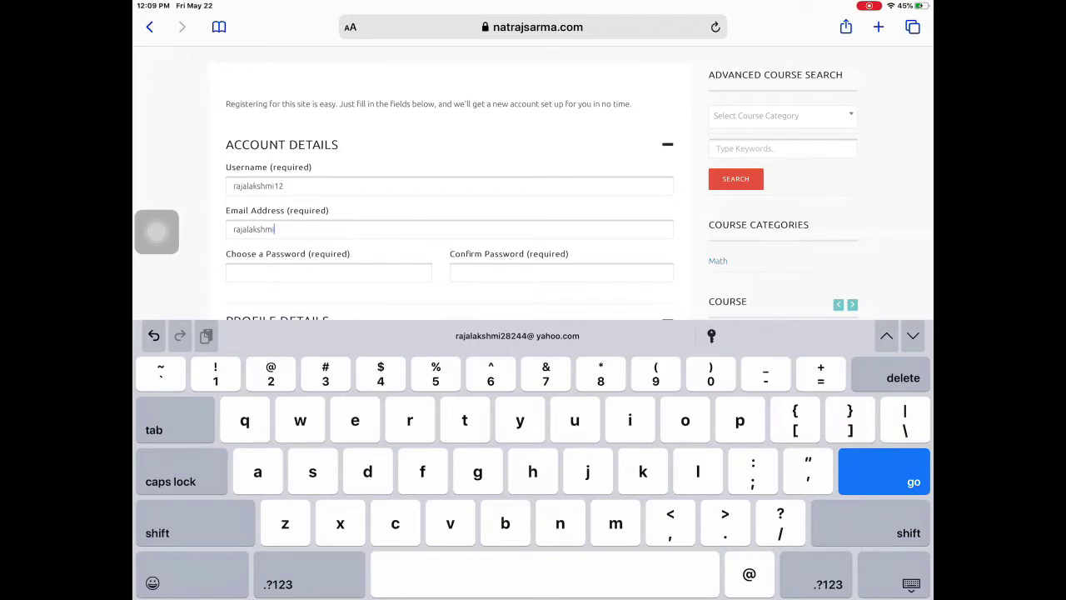
pyautogui.click(517, 336)
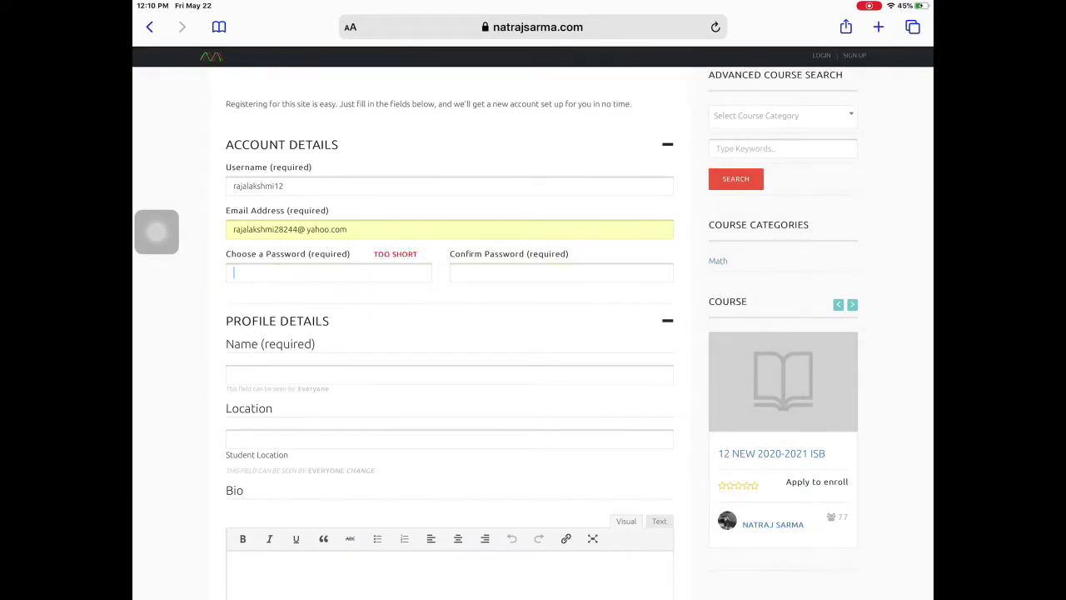
# Enter the account password, then type a password in Confirm Password
pyautogui.press('Tab')
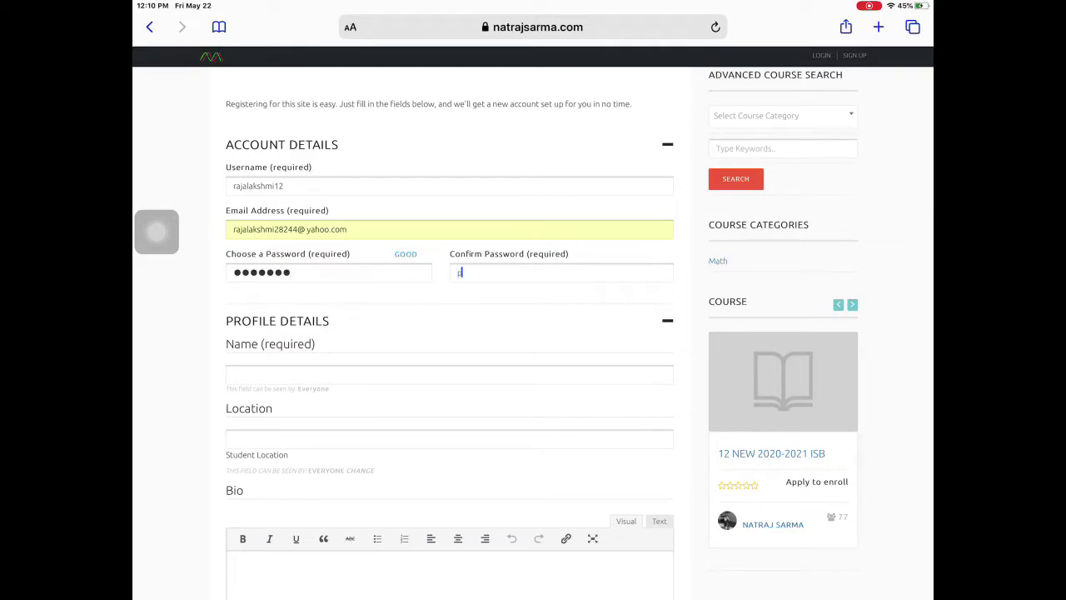
# Fill in the student's name, location Manama, and a bio saying they're from Bahrain
pyautogui.scroll(-3, 533, 333)
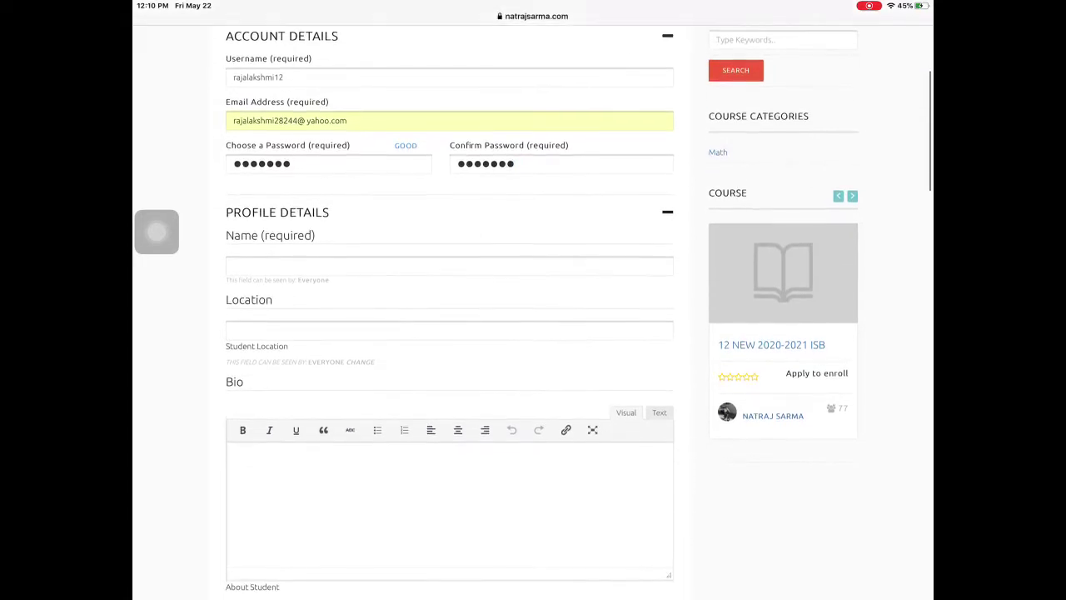
pyautogui.click(450, 264)
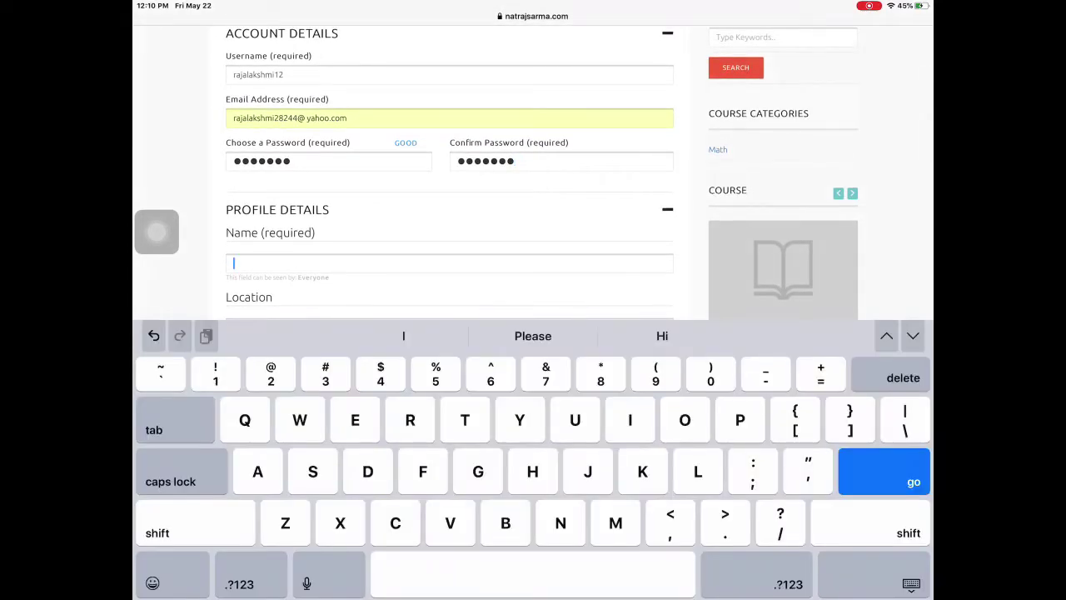
pyautogui.write('Raj')
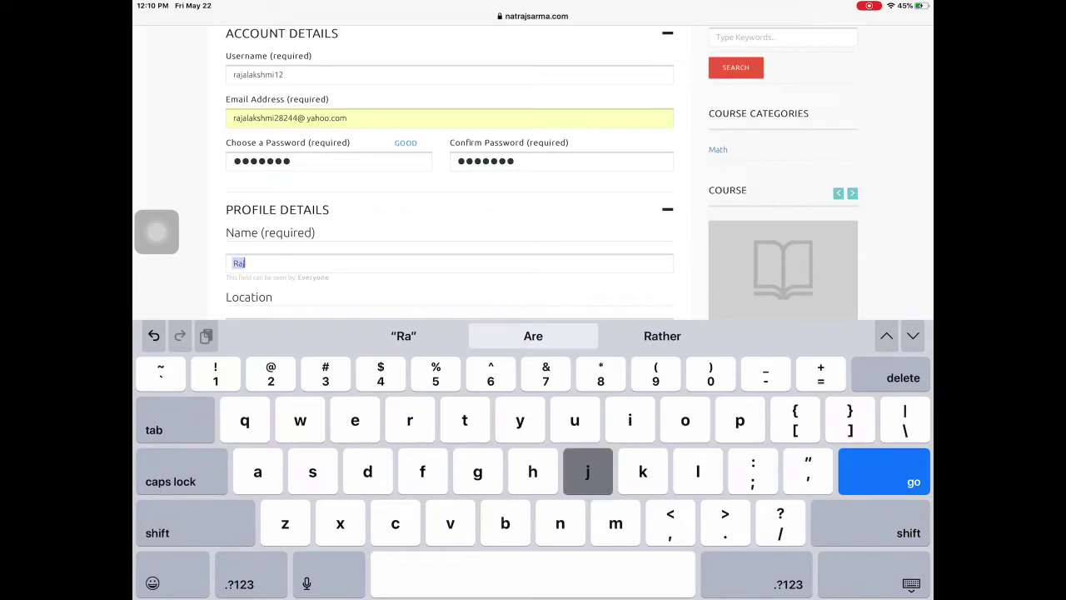
pyautogui.write('alaksh')
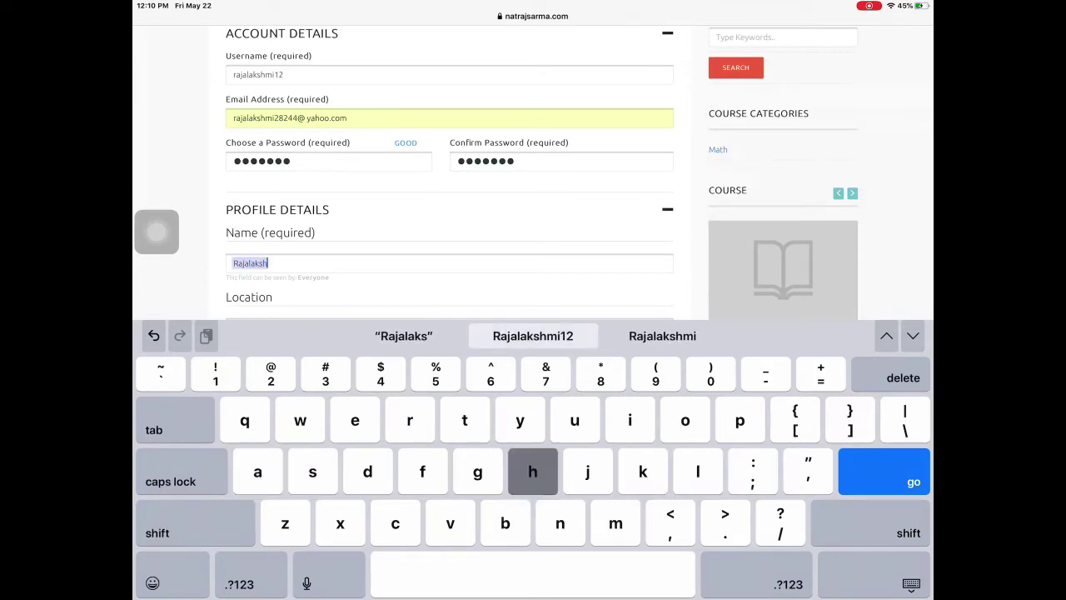
pyautogui.write('mi')
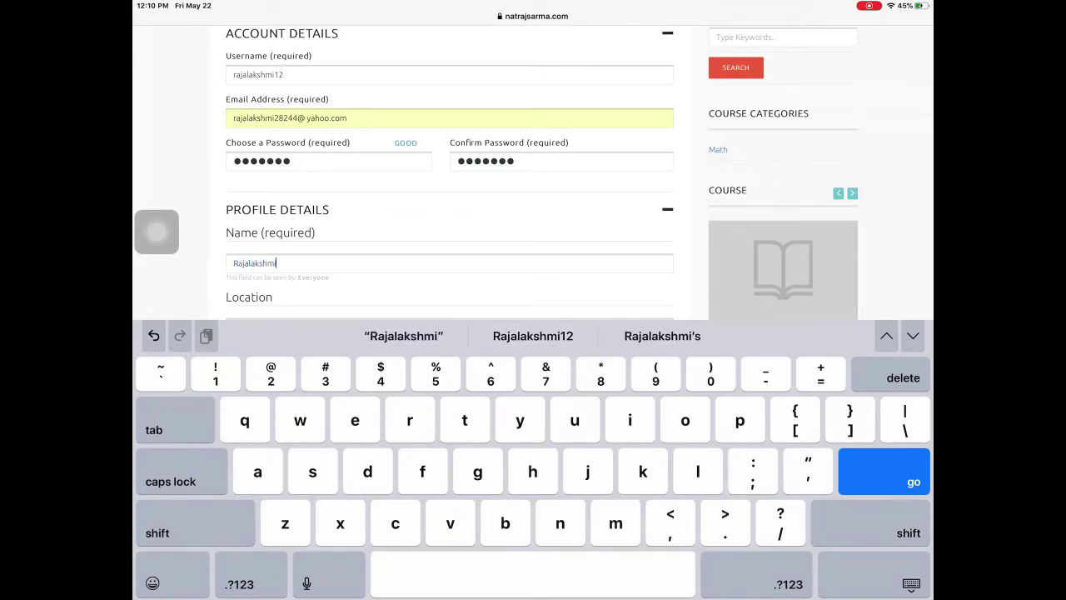
pyautogui.press('Tab')
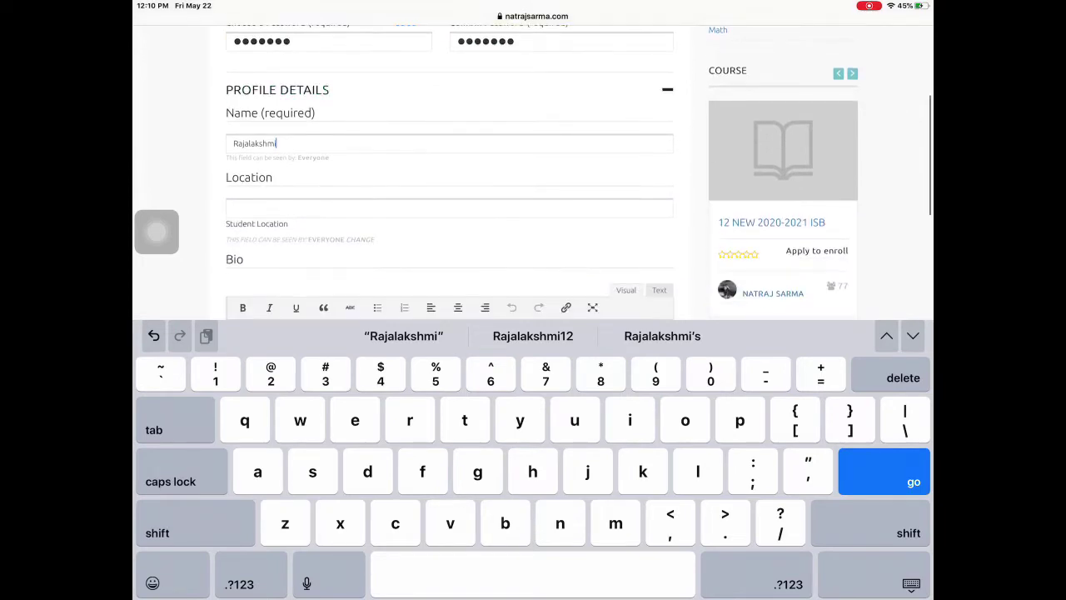
pyautogui.write('Mana')
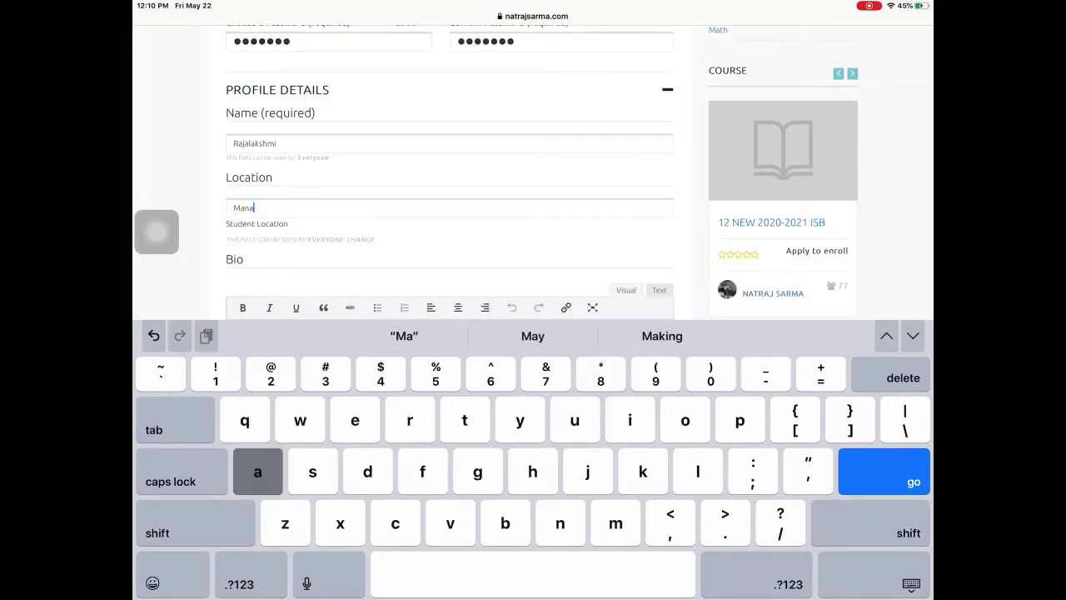
pyautogui.write('ma')
pyautogui.scroll(-2, 449, 208)
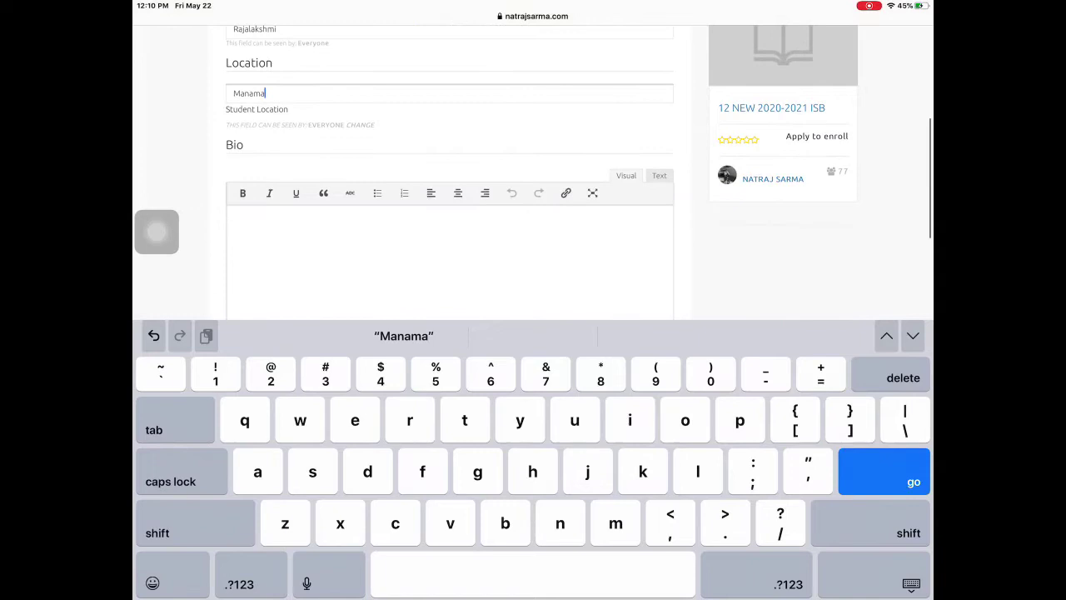
pyautogui.press('Tab')
pyautogui.write('Ra')
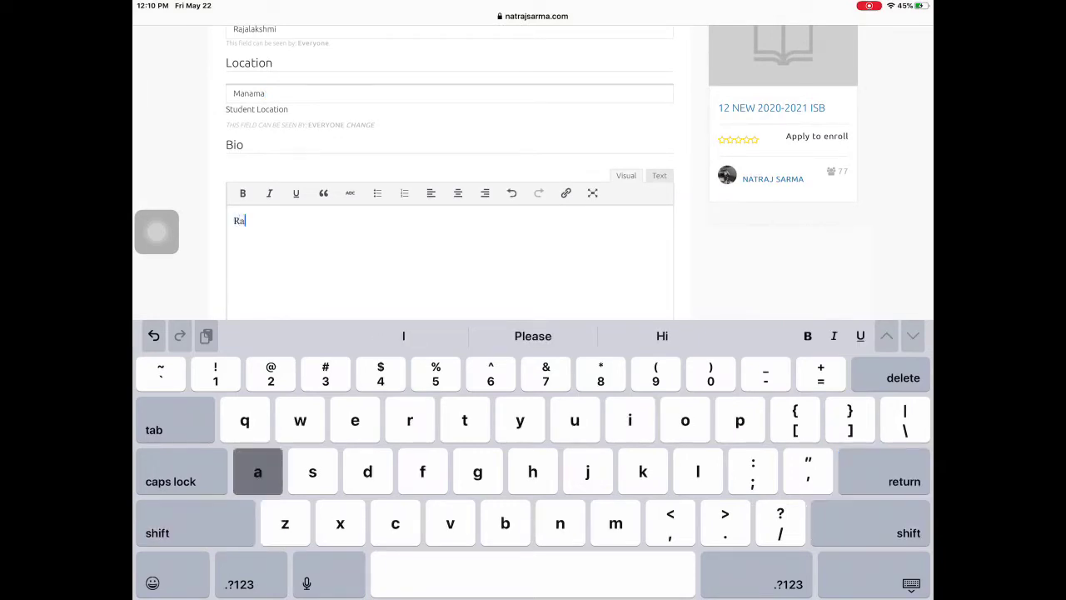
pyautogui.write('jalak')
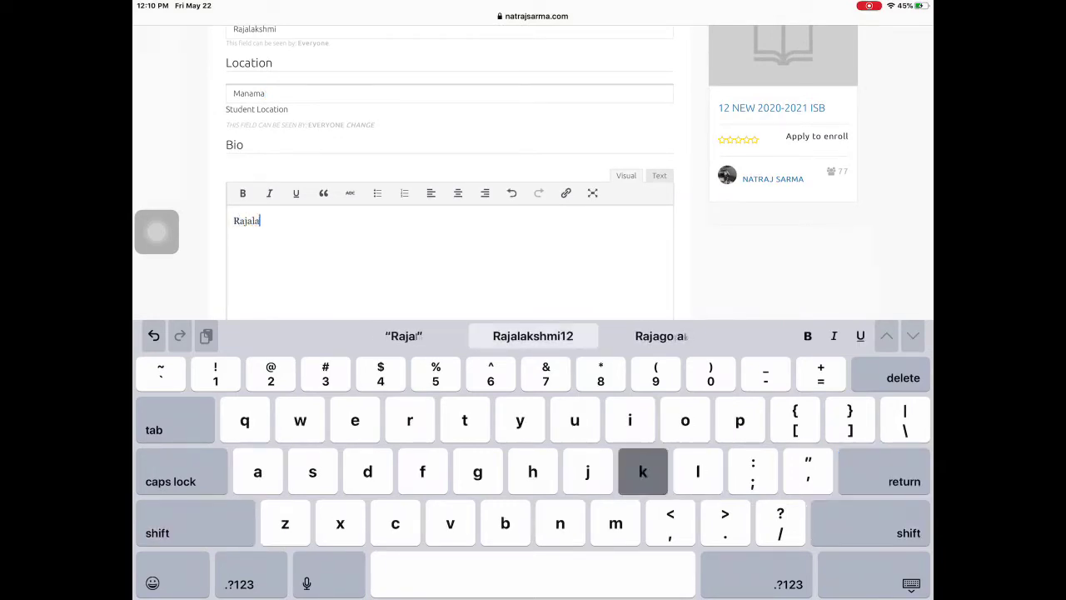
pyautogui.write('shmi')
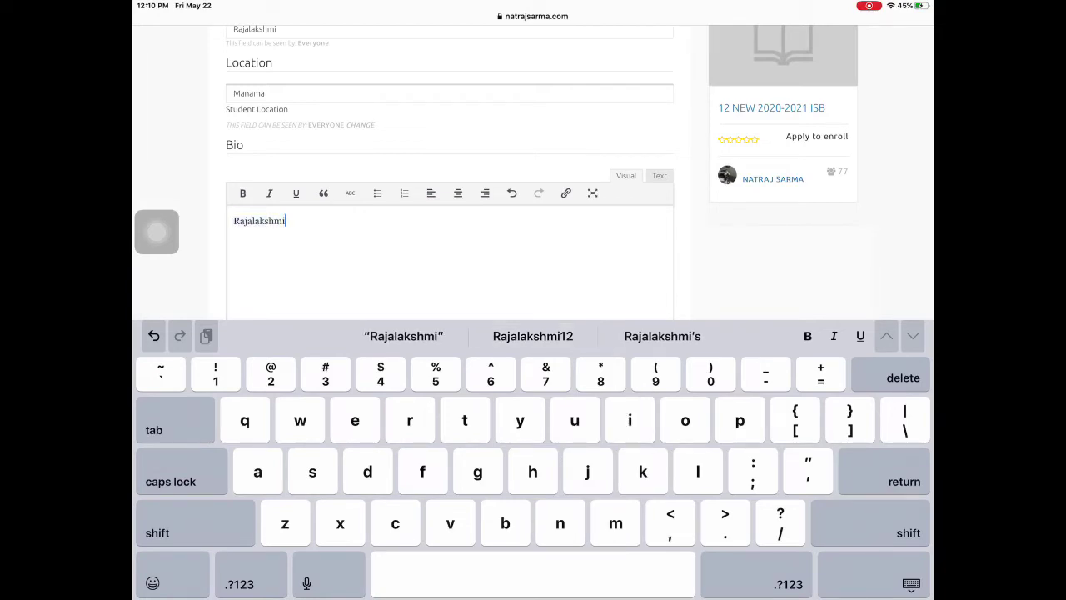
pyautogui.write(' fr')
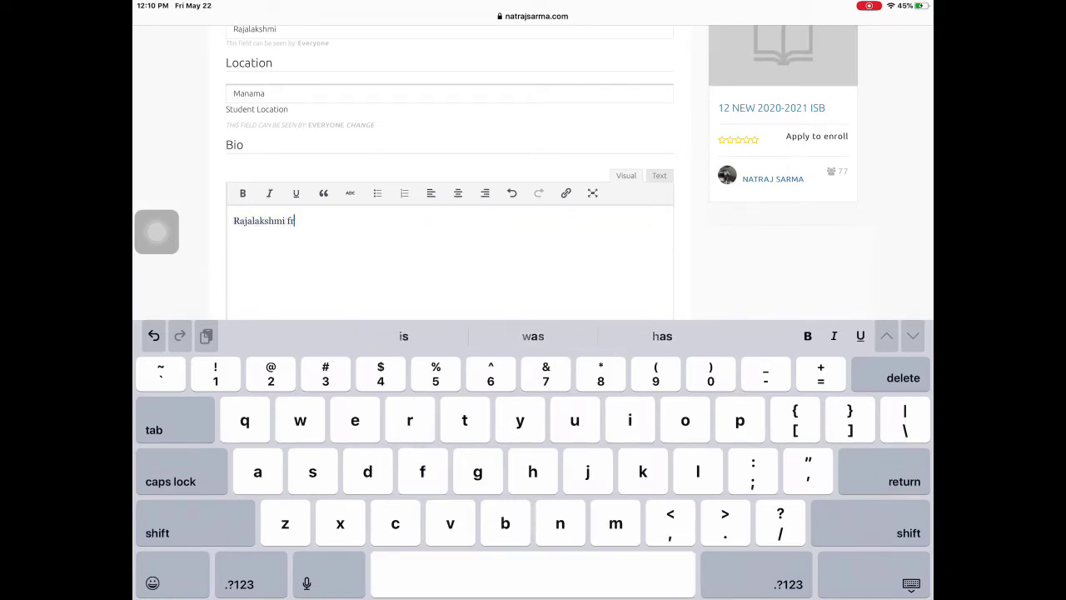
pyautogui.write('om ')
pyautogui.write('as')
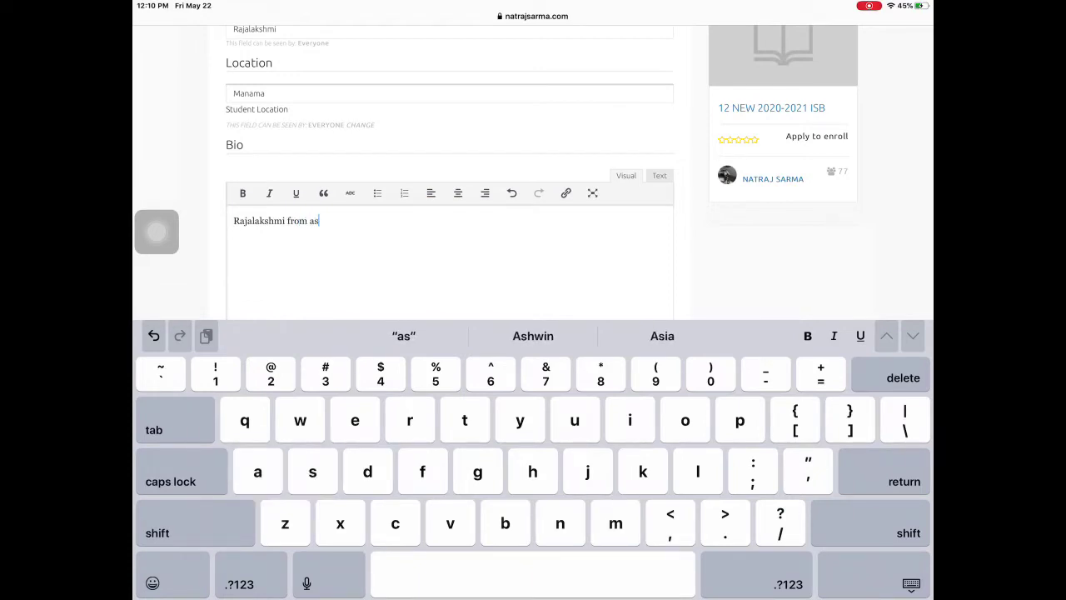
pyautogui.write('b bah')
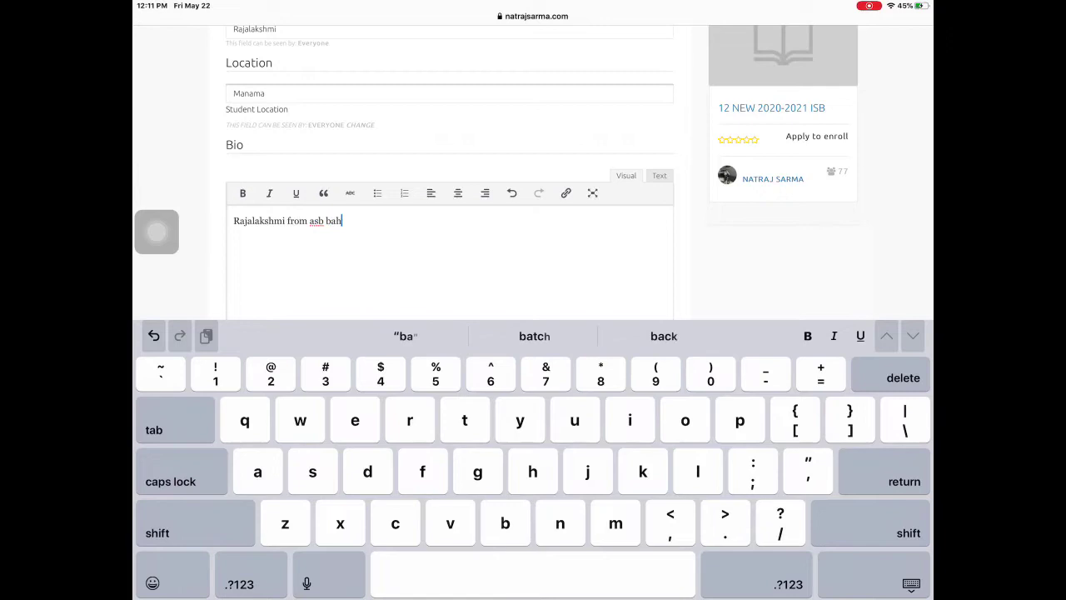
pyautogui.write('rain')
# Accept the Bahrain autocorrection, hide the keyboard and submit the registration form
pyautogui.click(533, 336)
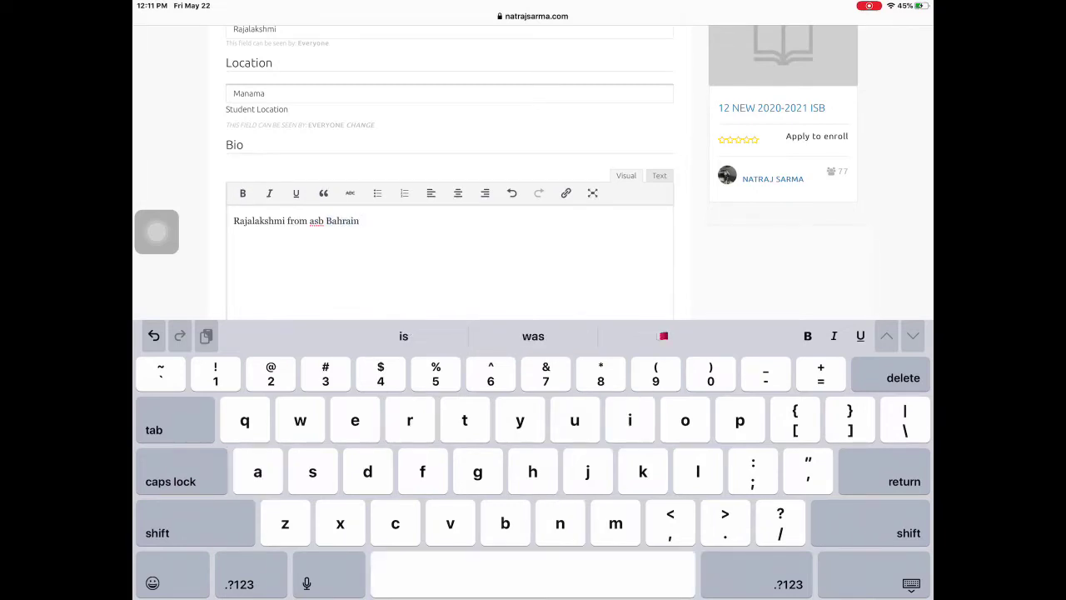
pyautogui.click(911, 583)
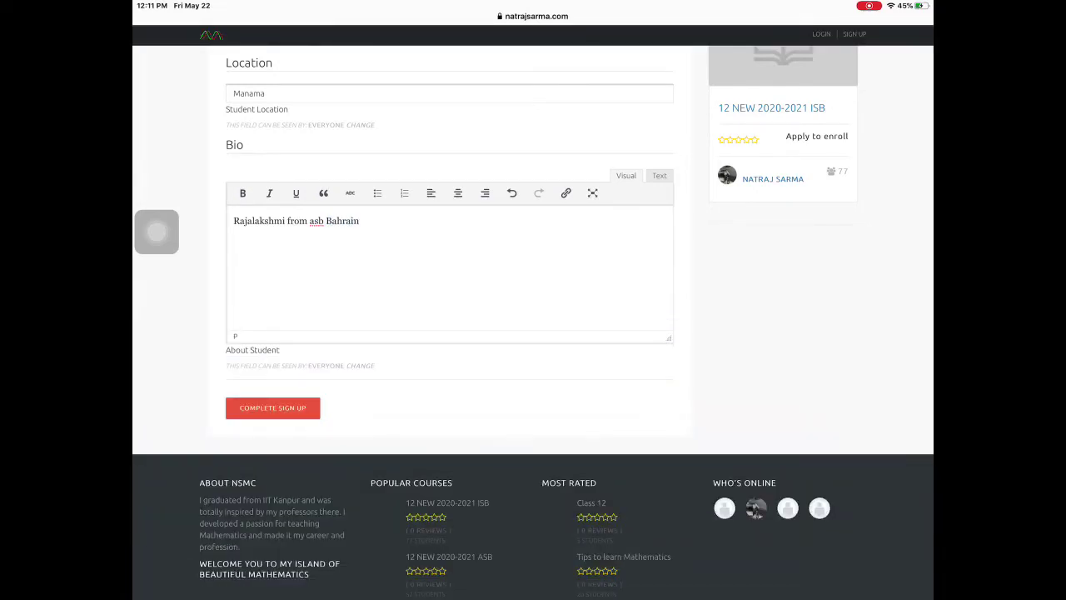
pyautogui.click(272, 407)
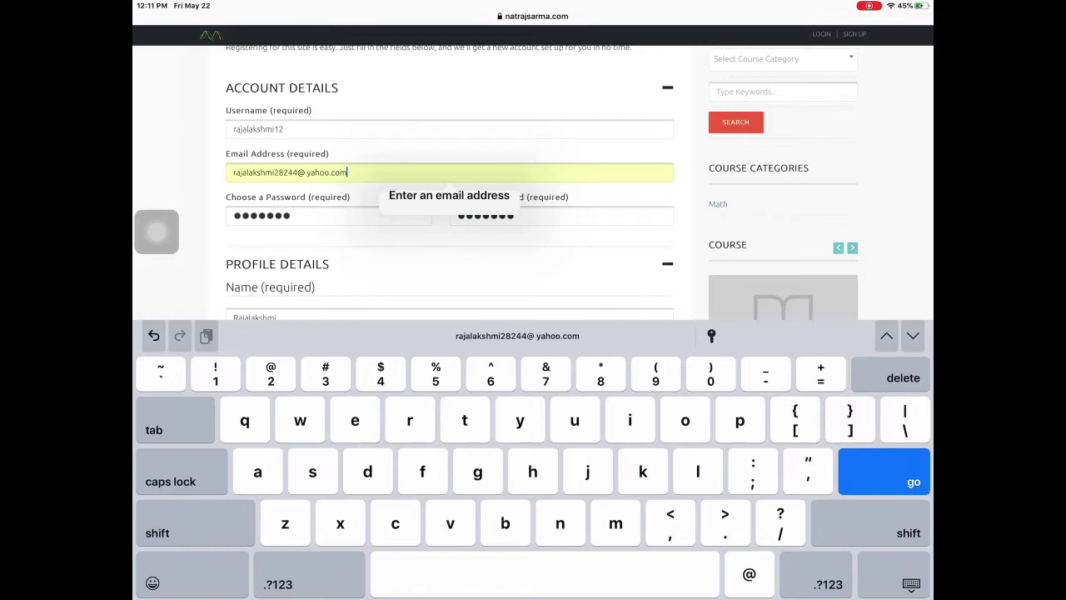
# Erase the invalid email address and retype the correct Yahoo email address
pyautogui.write('ra')
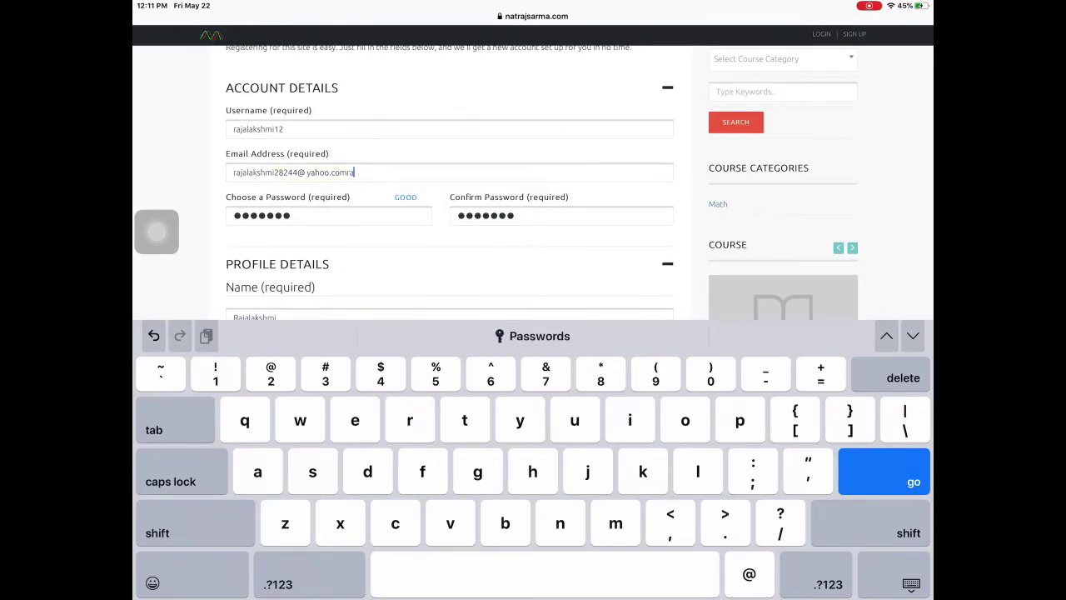
pyautogui.press('BackSpace')
pyautogui.press('BackSpace')
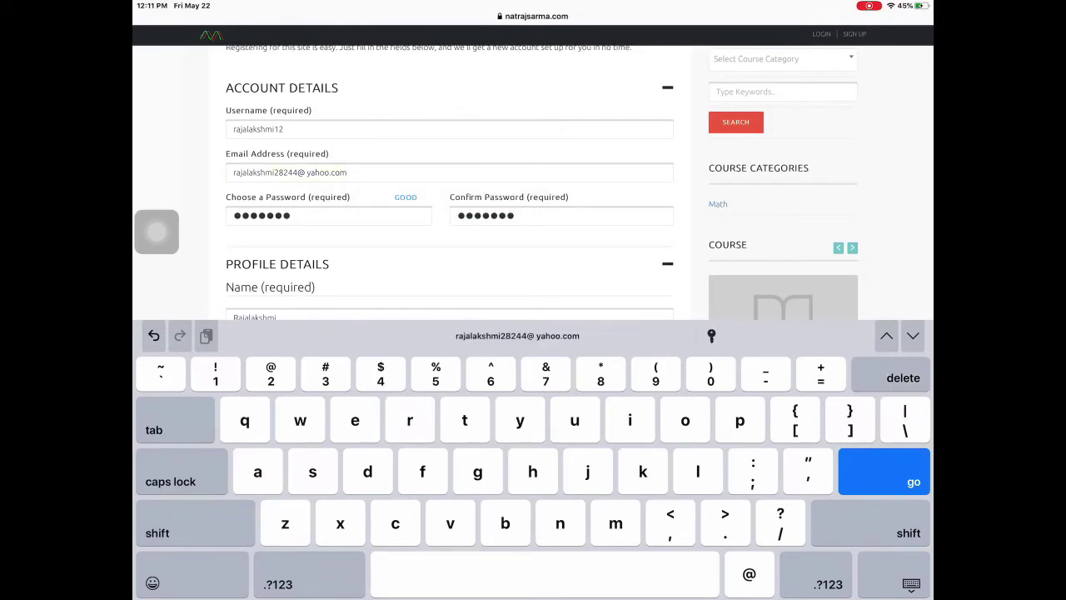
pyautogui.press('BackSpace')
pyautogui.press('BackSpace')
pyautogui.press('BackSpace')
pyautogui.press('BackSpace')
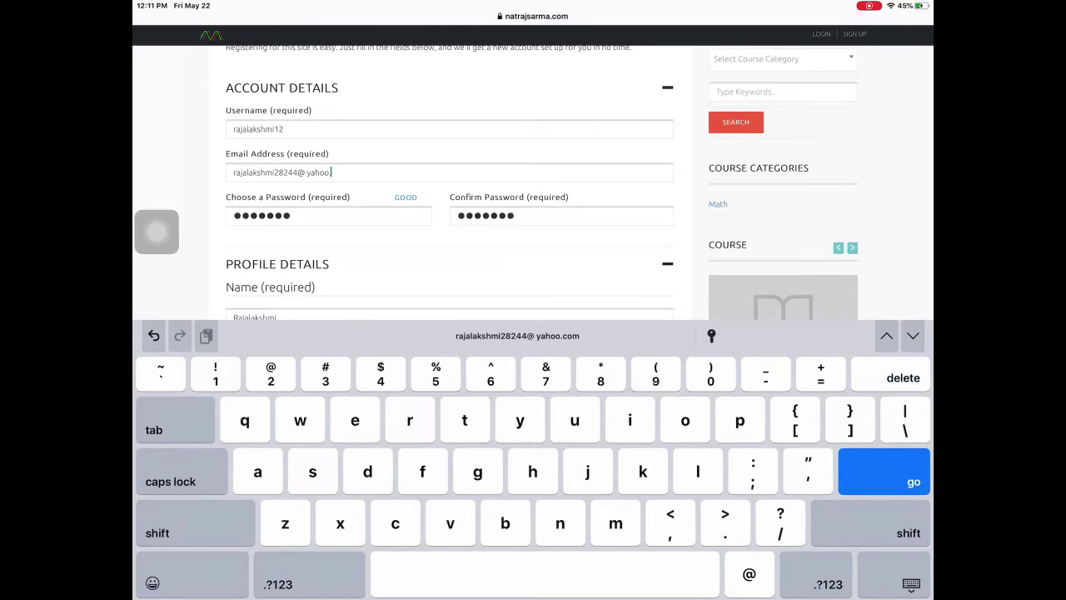
pyautogui.press('BackSpace')
pyautogui.press('BackSpace')
pyautogui.press('BackSpace')
pyautogui.press('BackSpace')
pyautogui.press('BackSpace')
pyautogui.press('BackSpace')
pyautogui.press('BackSpace')
pyautogui.press('BackSpace')
pyautogui.press('BackSpace')
pyautogui.press('BackSpace')
pyautogui.press('BackSpace')
pyautogui.press('BackSpace')
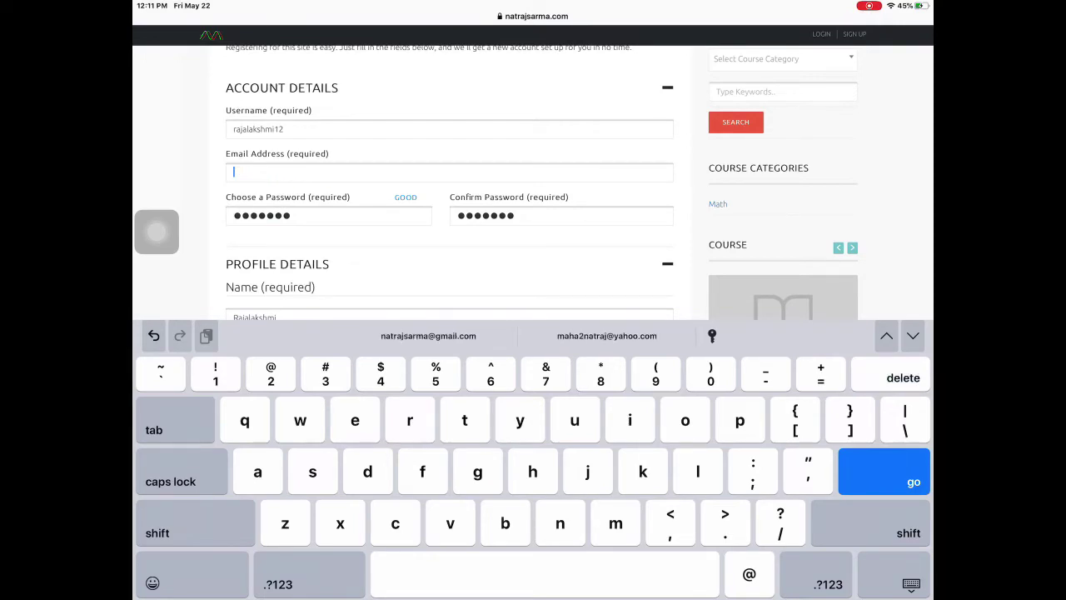
pyautogui.press('BackSpace')
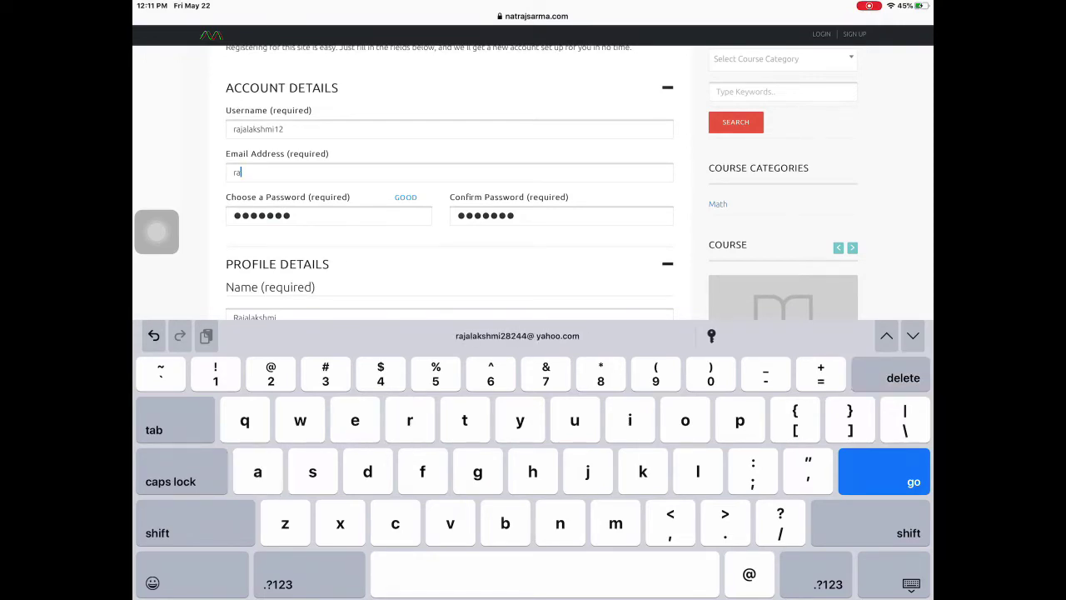
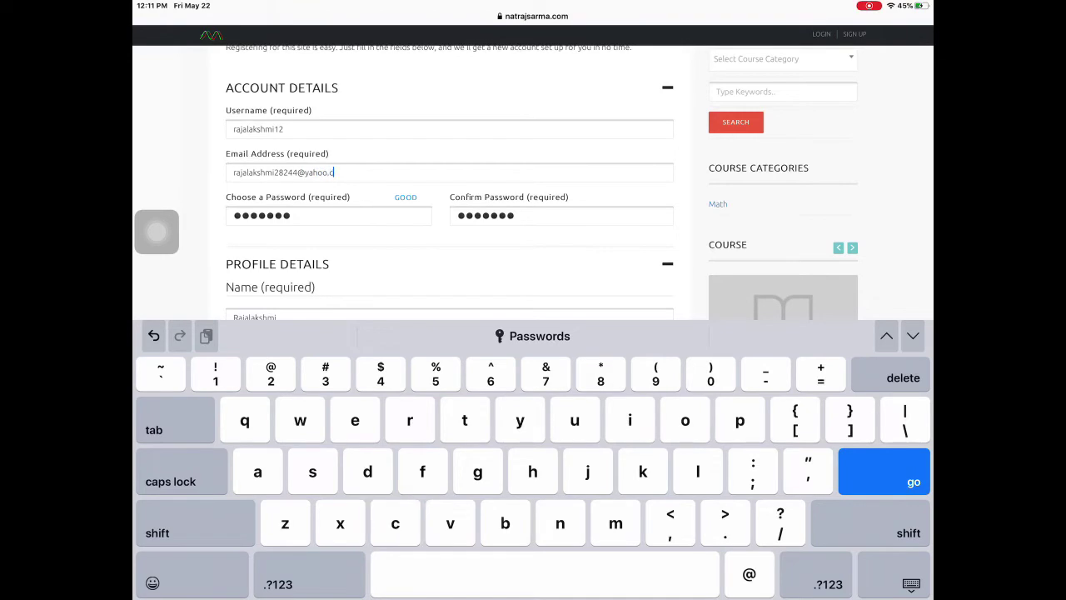
# Complete Sign Up, decline saving the password in Keychain, and return to the home screen
pyautogui.click(910, 583)
pyautogui.scroll(-5, 533, 333)
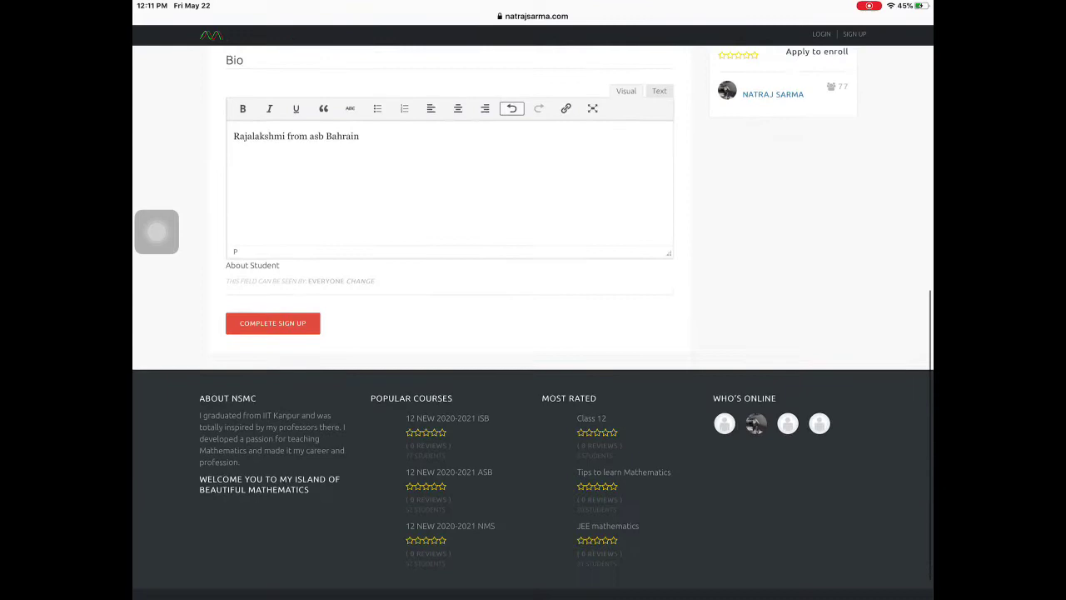
pyautogui.click(272, 323)
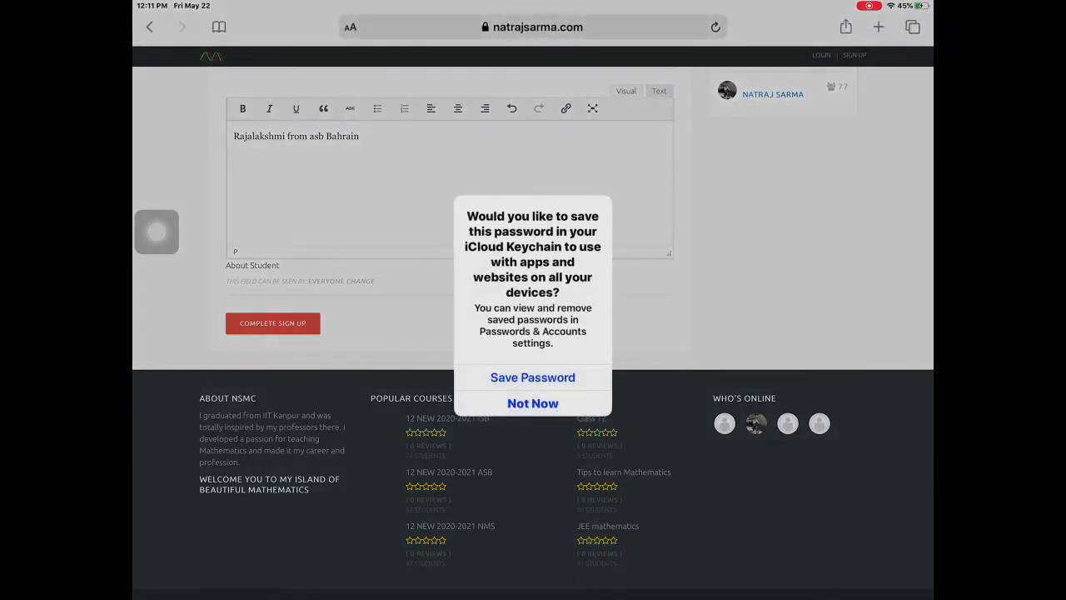
pyautogui.click(532, 403)
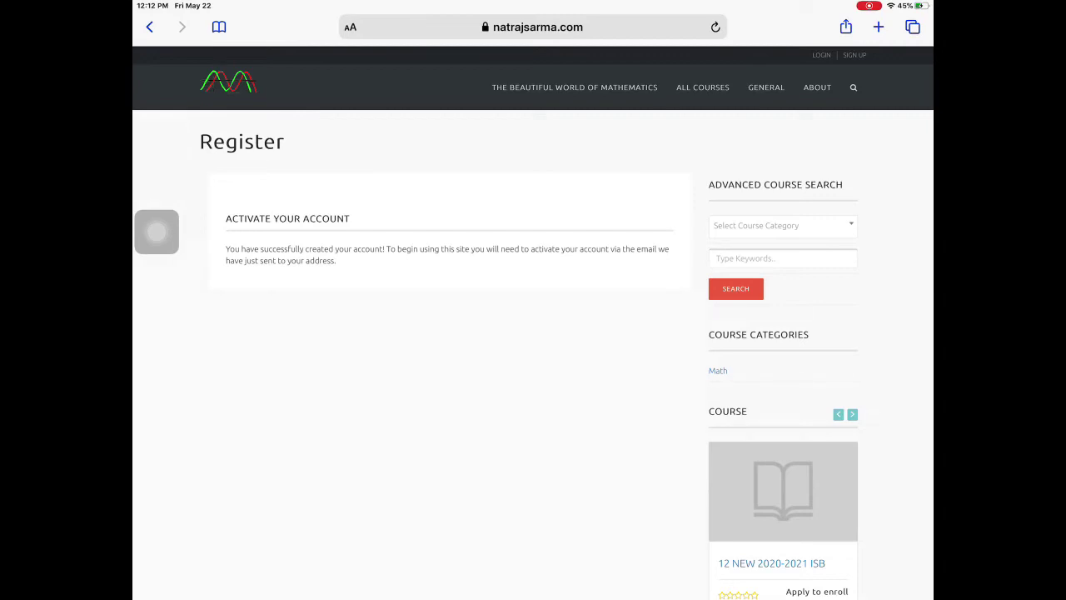
pyautogui.press('super+h')
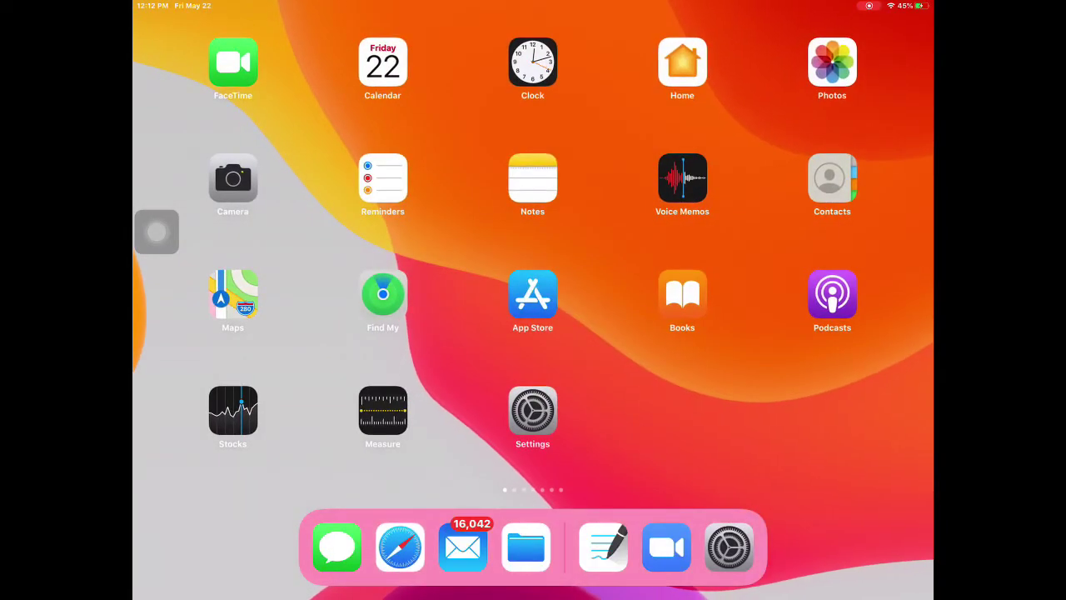
# Open the forwarded activation email in Mail and follow its account activation link
pyautogui.click(157, 232)
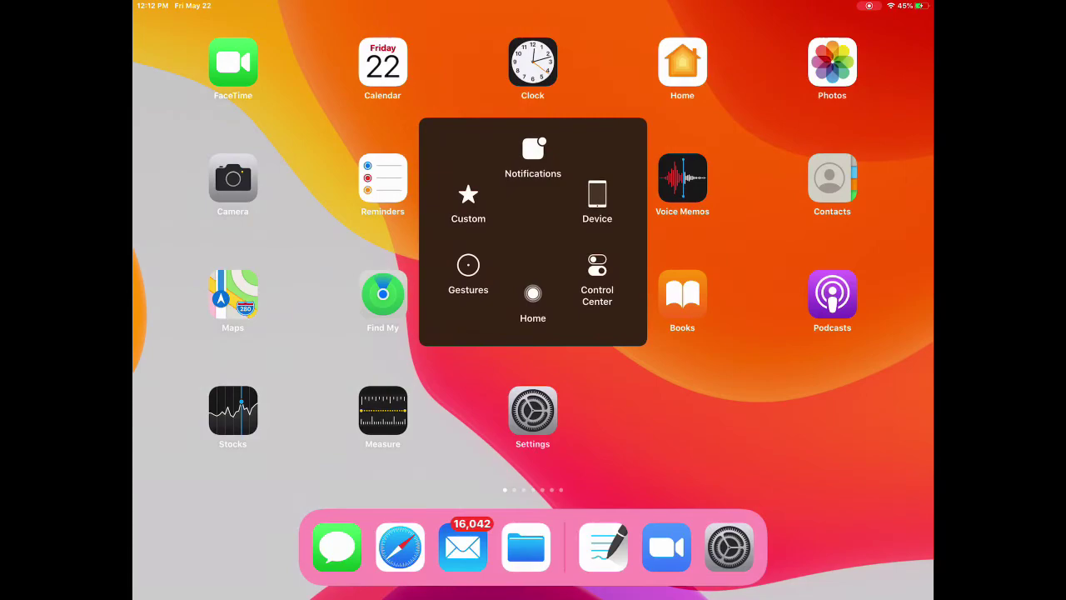
pyautogui.click(597, 279)
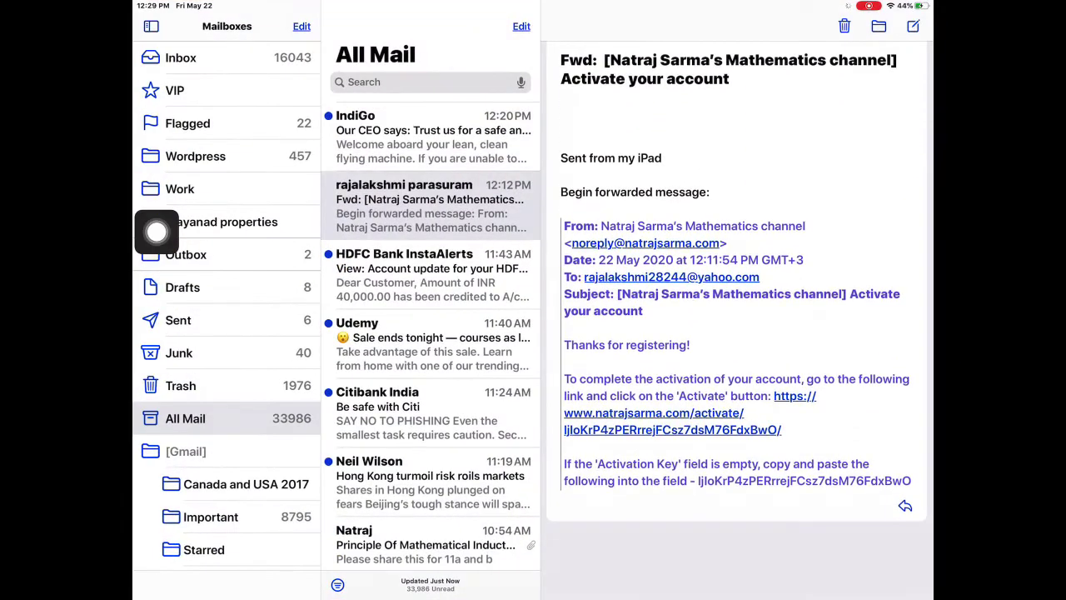
pyautogui.click(654, 472)
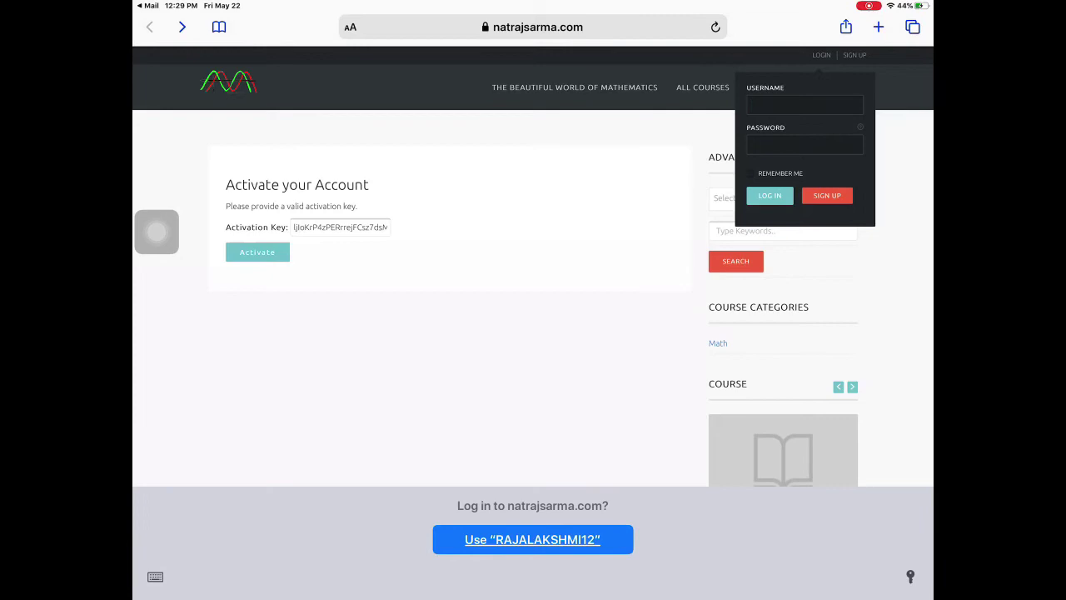
# Log in with the new student username and password, declining to save the password
pyautogui.click(155, 576)
pyautogui.write('r')
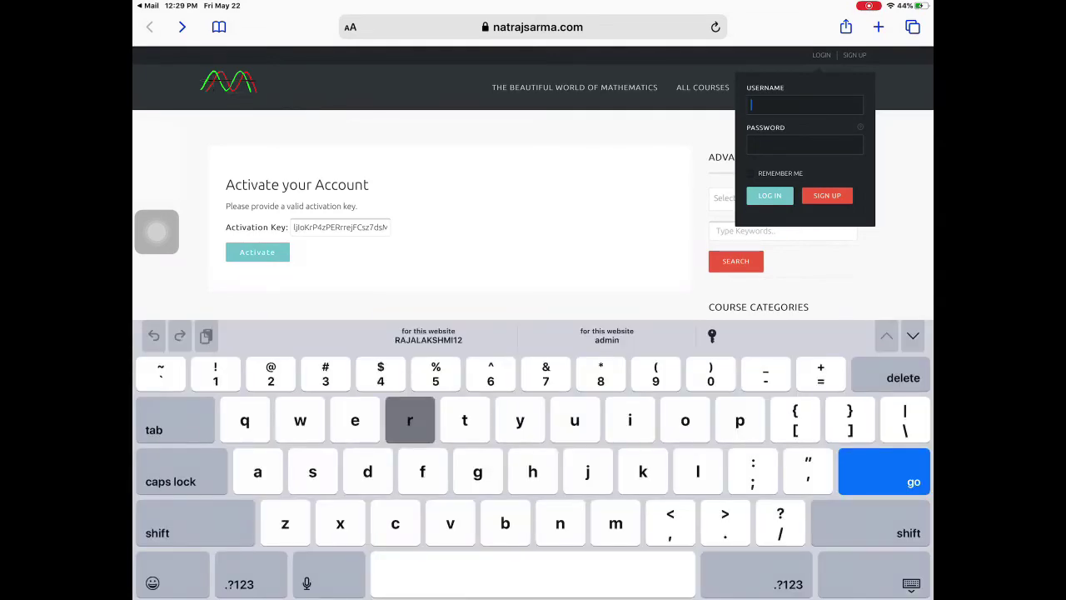
pyautogui.write('aja')
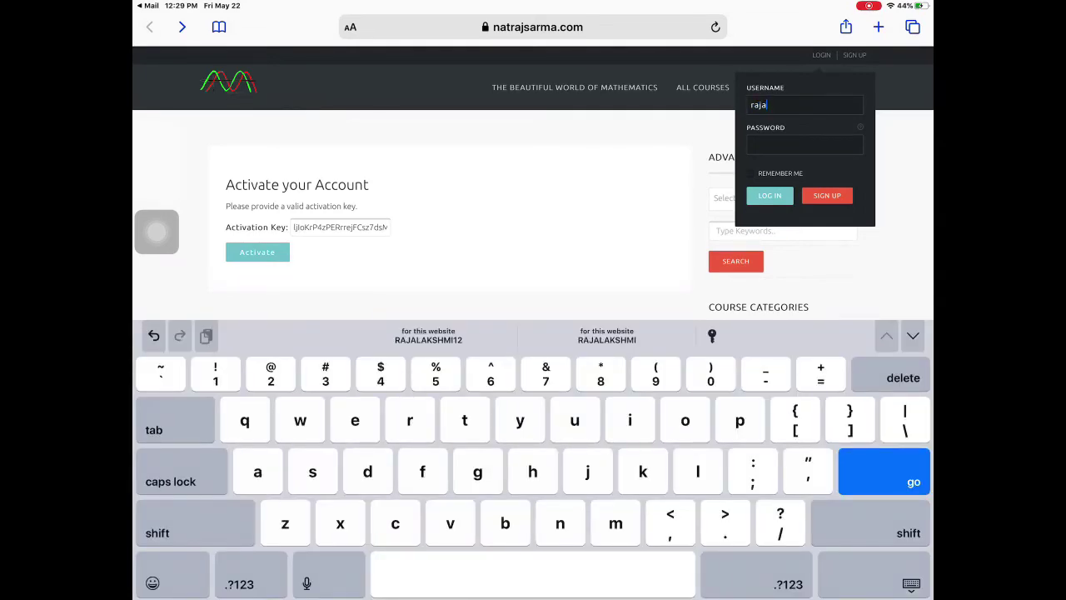
pyautogui.write('laksh')
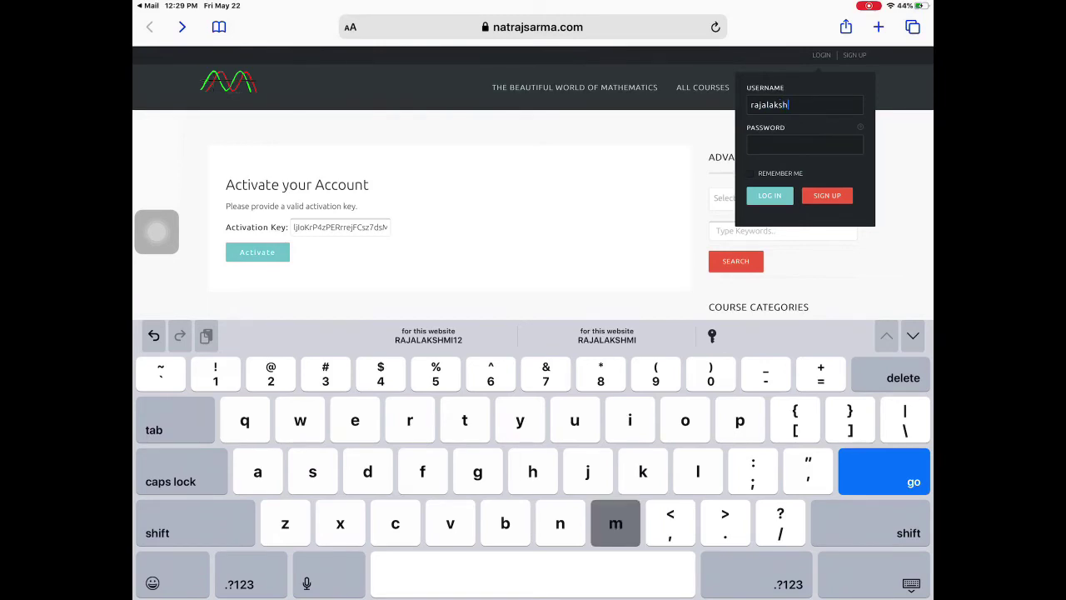
pyautogui.write('mi')
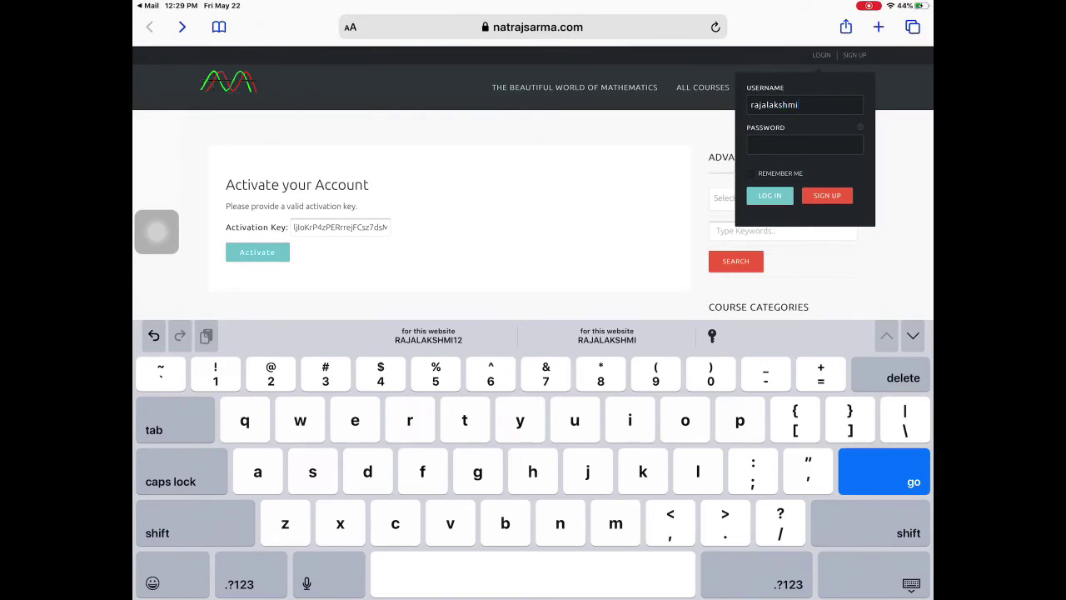
pyautogui.write('12')
pyautogui.press('Tab')
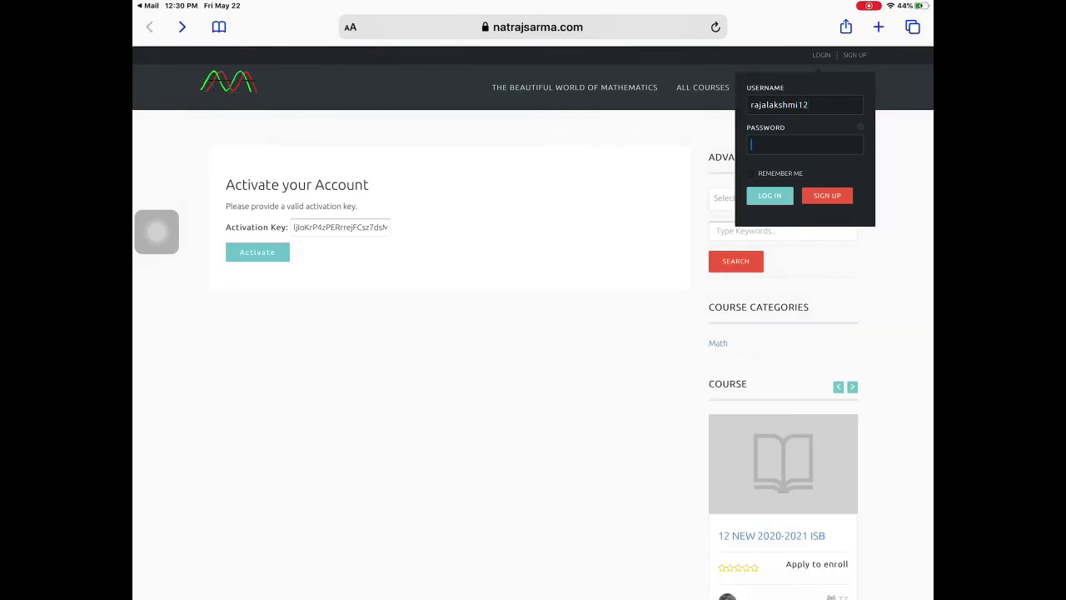
pyautogui.press('Return')
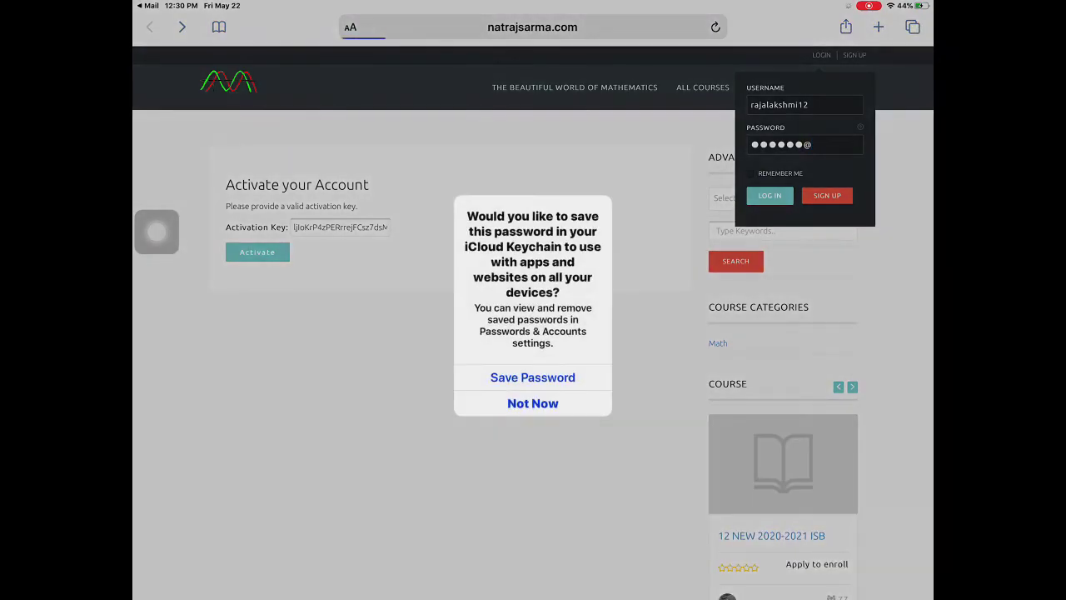
pyautogui.press('Return')
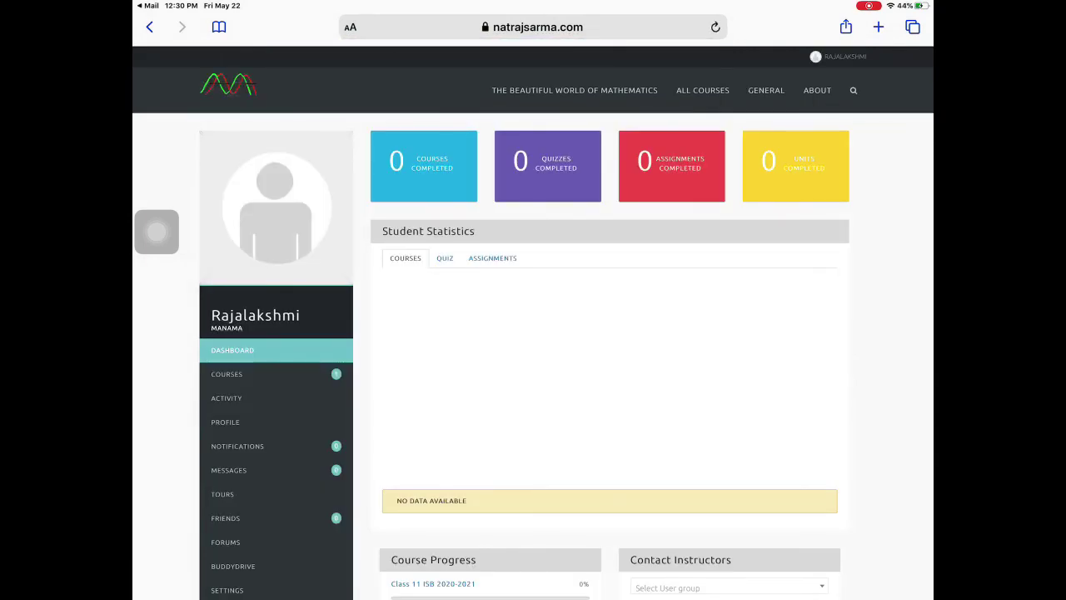
# Go through ALL COURSES > CLASS 12 to reach the 12 NEW 2020-2021 ISB course
pyautogui.scroll(-3, 533, 333)
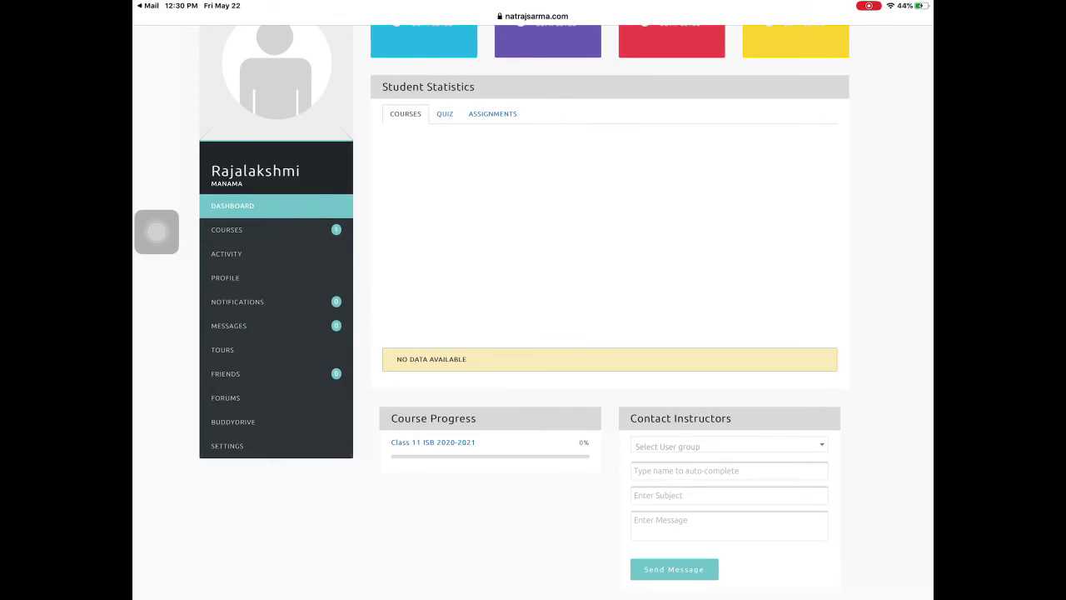
pyautogui.scroll(3, 533, 333)
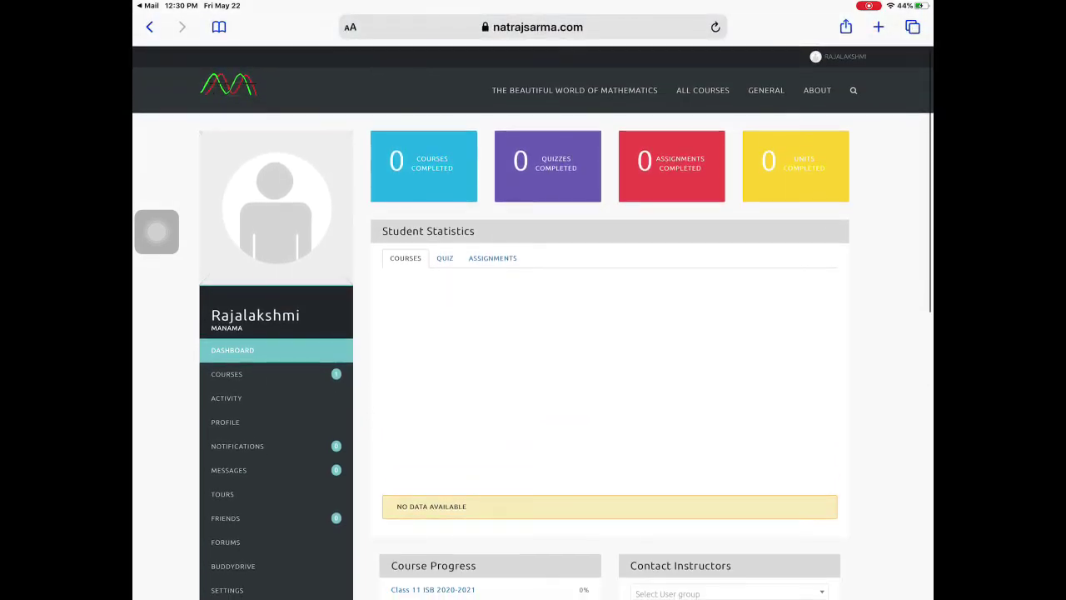
pyautogui.click(702, 90)
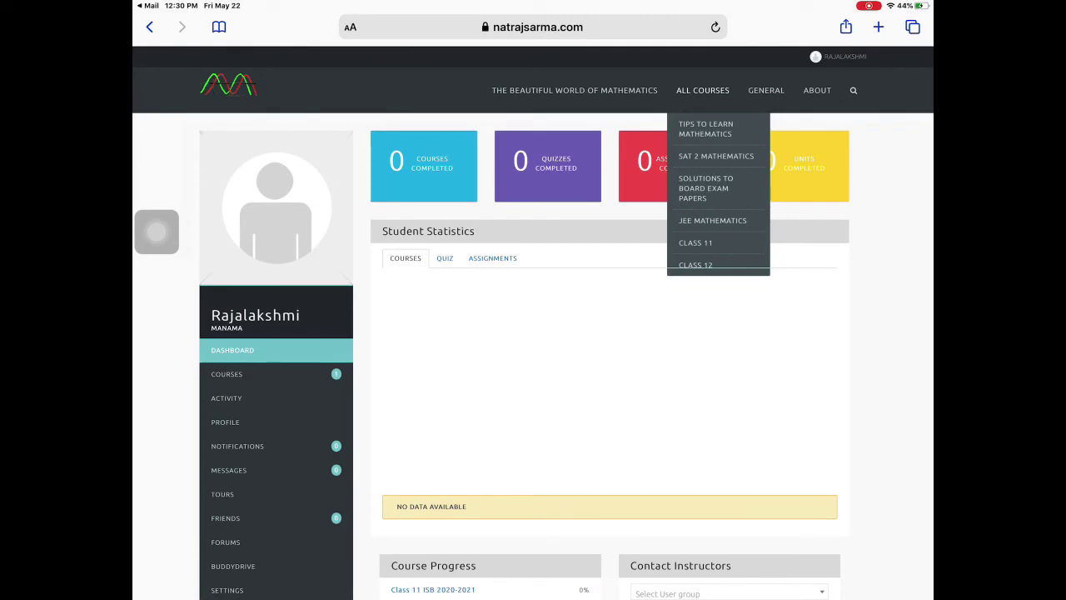
pyautogui.click(702, 90)
pyautogui.click(696, 264)
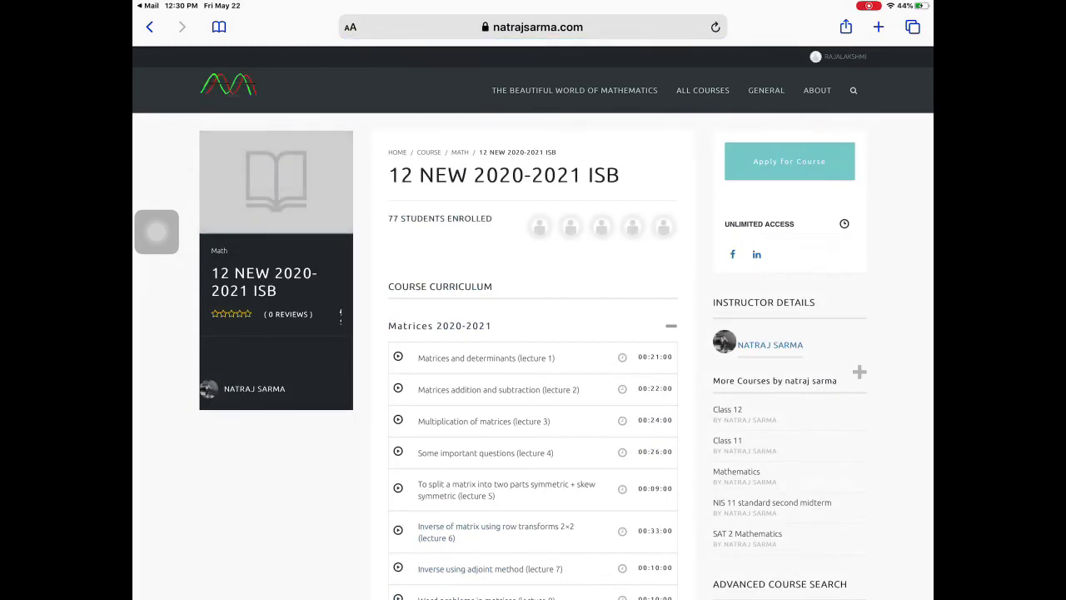
# Apply for 12 NEW 2020-2021 ISB and confirm, then go home and open Control Center
pyautogui.click(788, 160)
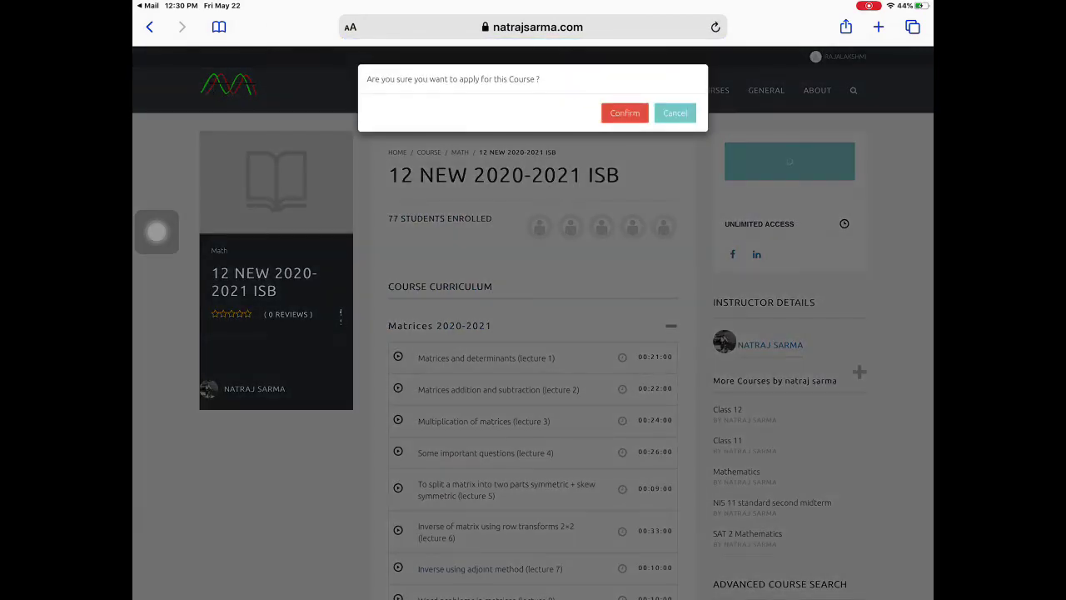
pyautogui.click(625, 112)
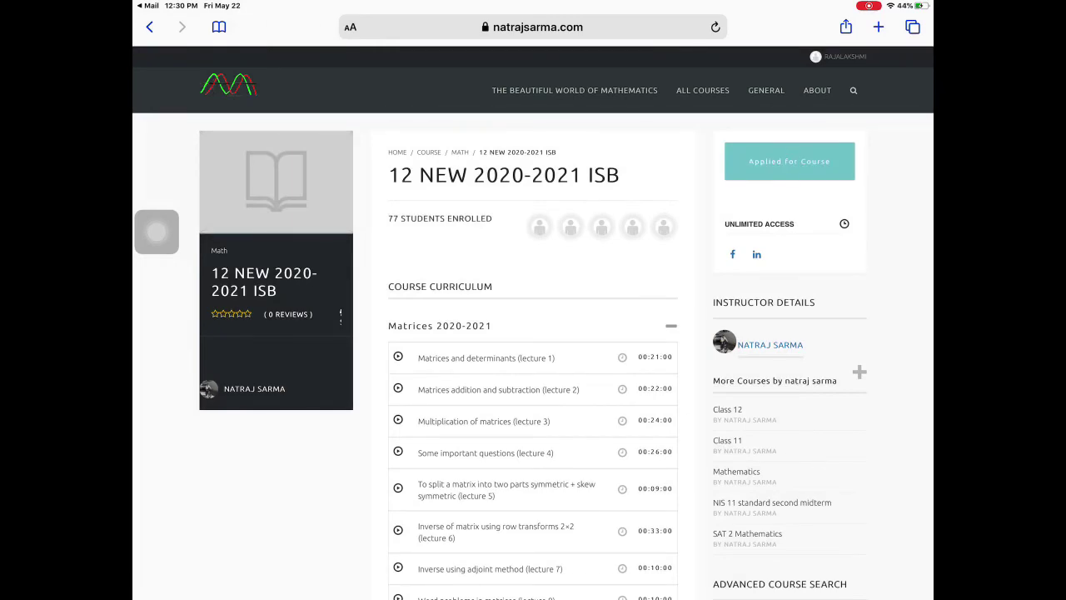
pyautogui.press('super+h')
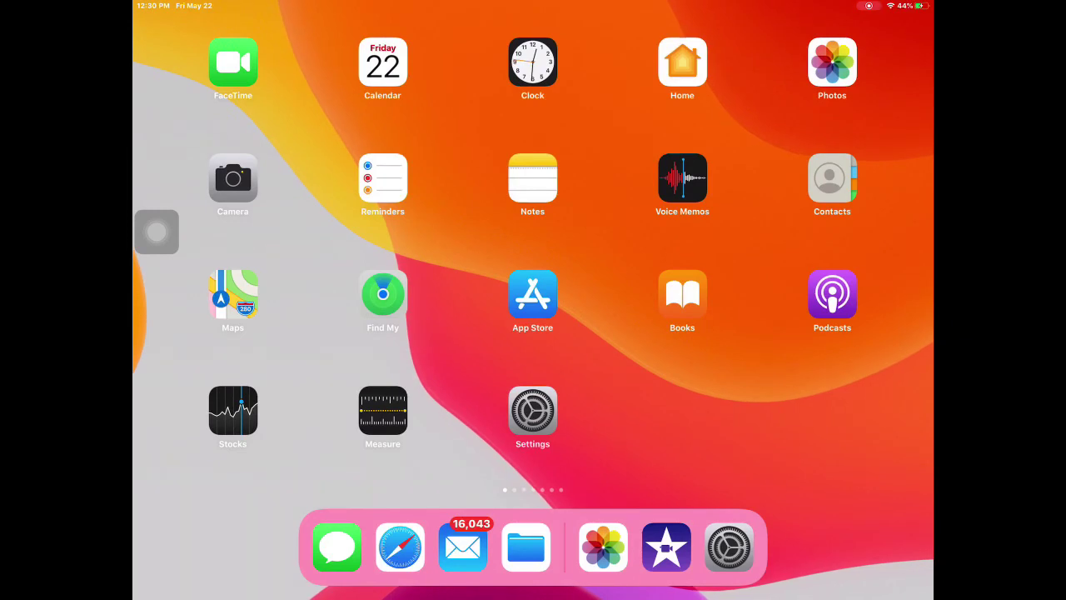
pyautogui.click(157, 232)
pyautogui.click(597, 265)
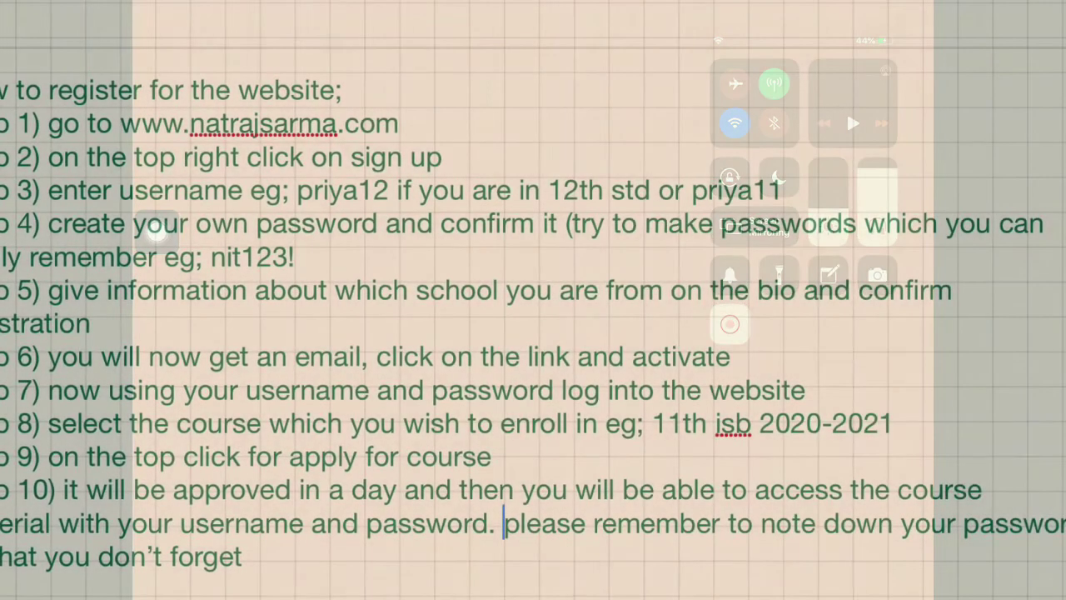